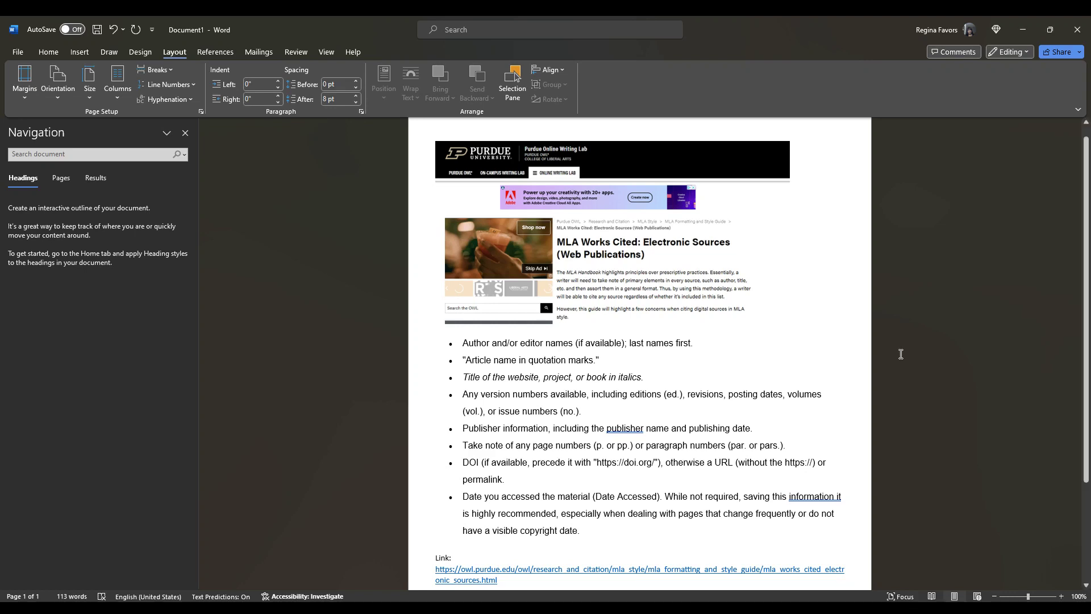
Step: Below the link, type the quoted title “MLA Works Cited: Electronic Sources (Web Publications).” with a capital C in Cited
{"action": "scroll", "coordinate": [1087, 278], "scroll_direction": "down", "scroll_amount": 2}
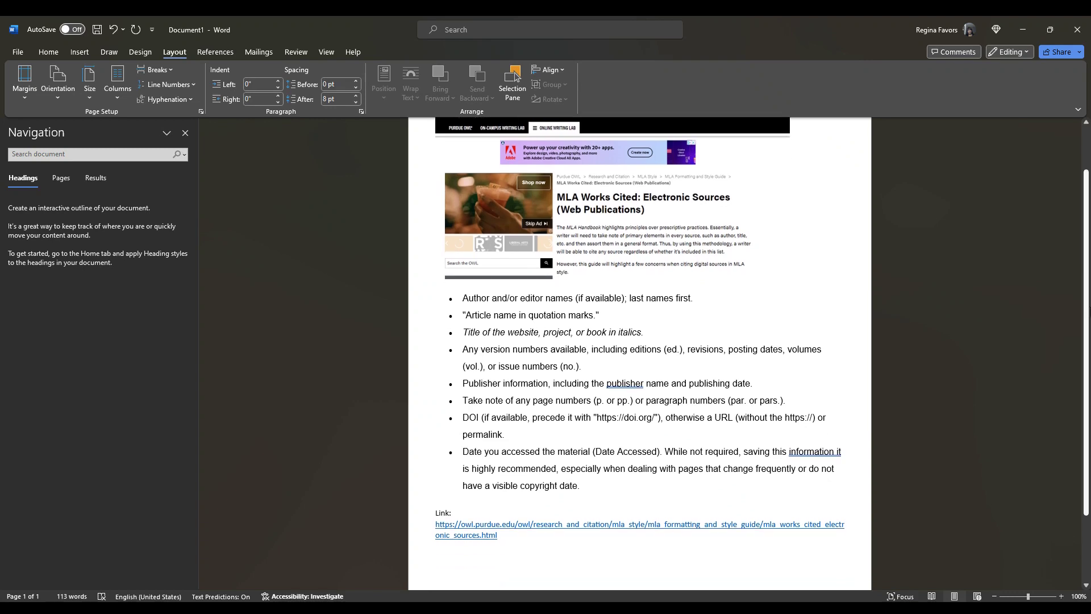
{"action": "scroll", "coordinate": [648, 329], "scroll_direction": "down", "scroll_amount": 1}
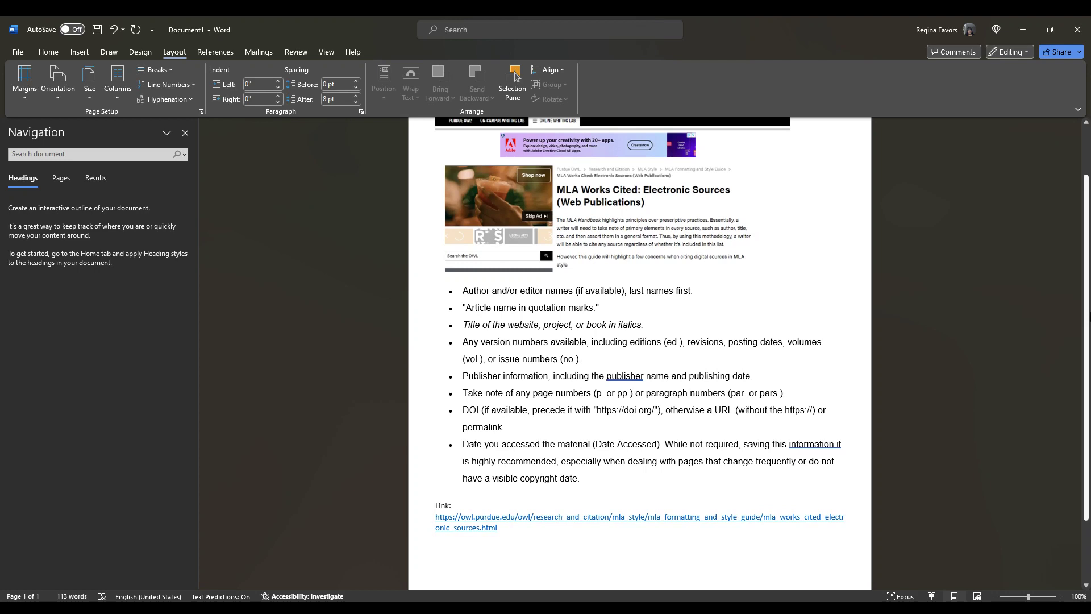
{"action": "scroll", "coordinate": [516, 77], "scroll_direction": "up", "scroll_amount": 1}
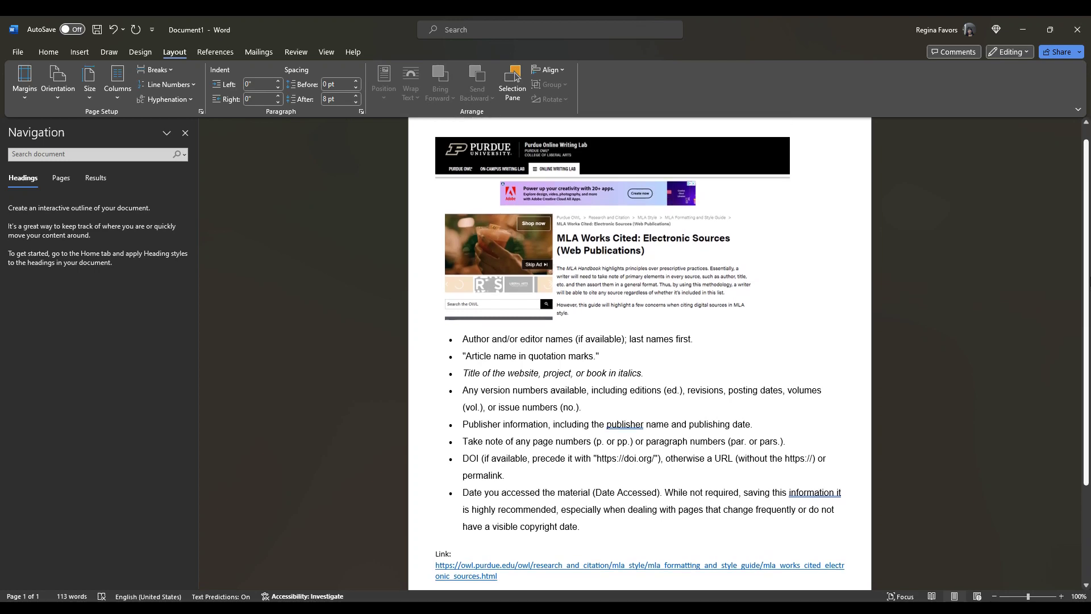
{"action": "scroll", "coordinate": [652, 340], "scroll_direction": "down", "scroll_amount": 2}
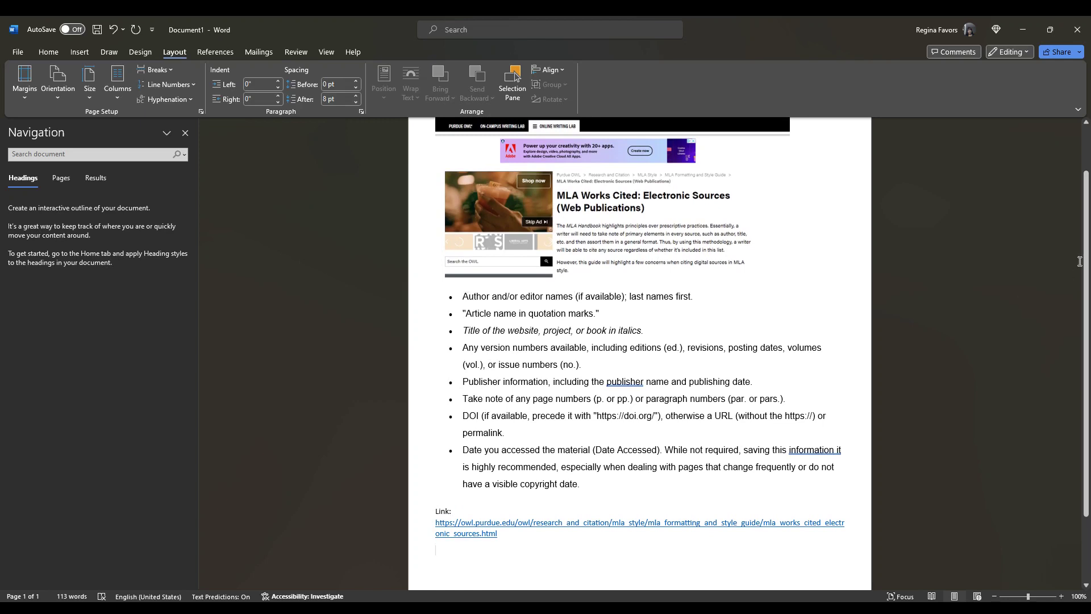
{"action": "scroll", "coordinate": [1087, 256], "scroll_direction": "down", "scroll_amount": 1}
{"action": "scroll", "coordinate": [1087, 256], "scroll_direction": "up", "scroll_amount": 2}
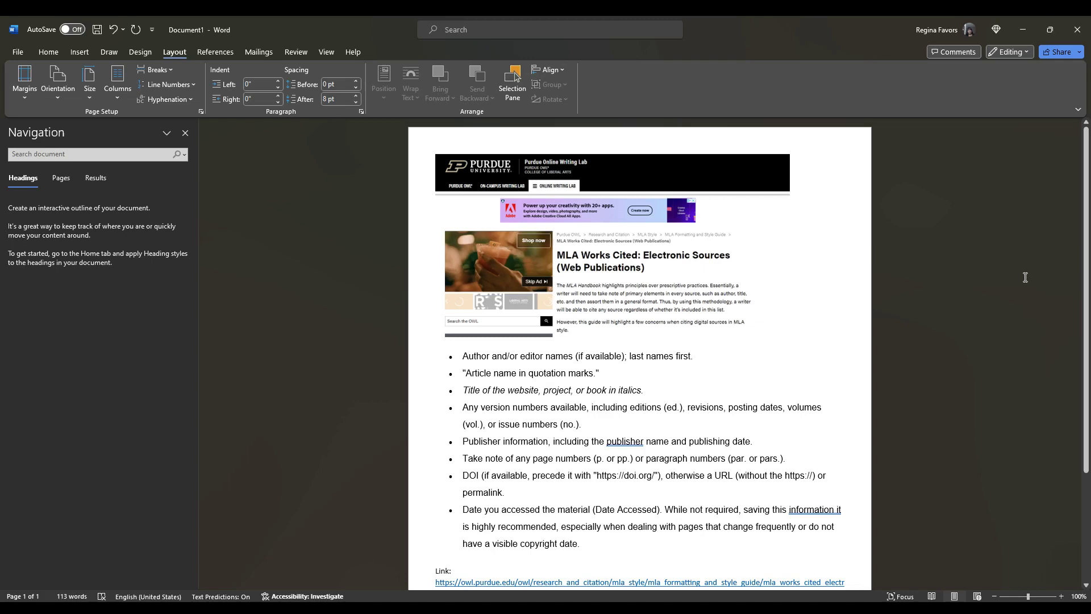
{"action": "scroll", "coordinate": [1088, 272], "scroll_direction": "down", "scroll_amount": 1}
{"action": "scroll", "coordinate": [1088, 272], "scroll_direction": "down", "scroll_amount": 3}
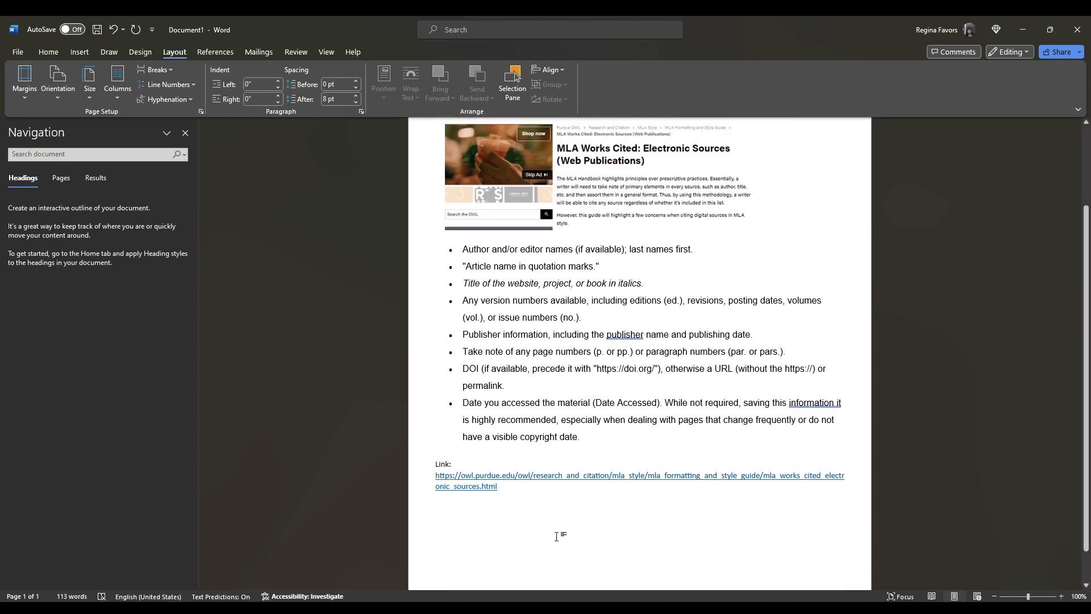
{"action": "type", "text": "\""}
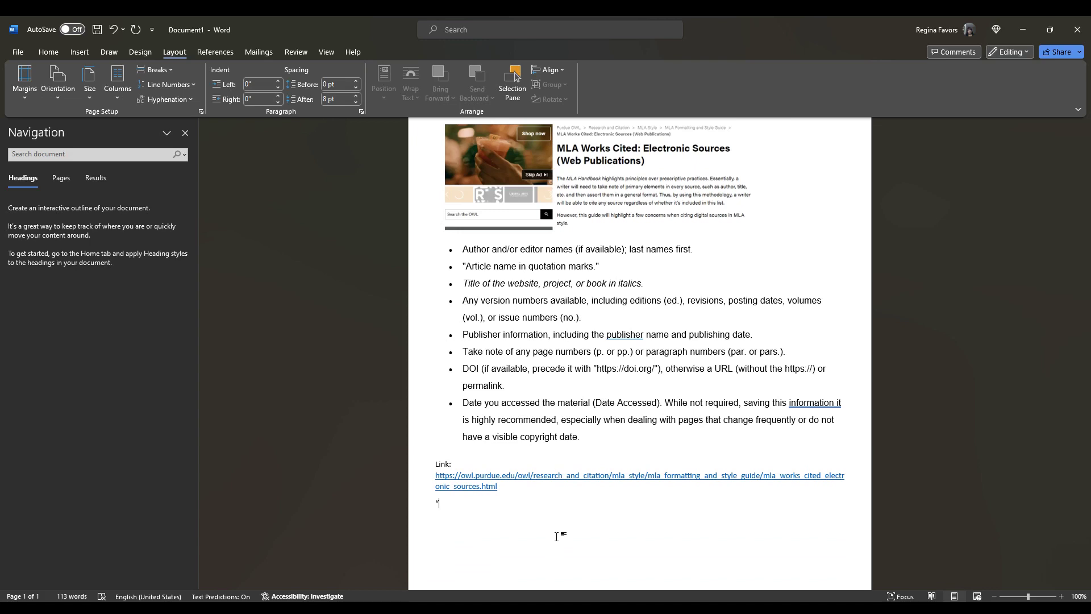
{"action": "type", "text": "MLA Works cited:"}
{"action": "key", "text": "BackSpace"}
{"action": "key", "text": "BackSpace"}
{"action": "key", "text": "BackSpace"}
{"action": "key", "text": "BackSpace"}
{"action": "key", "text": "BackSpace"}
{"action": "key", "text": "BackSpace"}
{"action": "key", "text": "BackSpace"}
{"action": "type", "text": "Cited: Electronic Sources (Web P"}
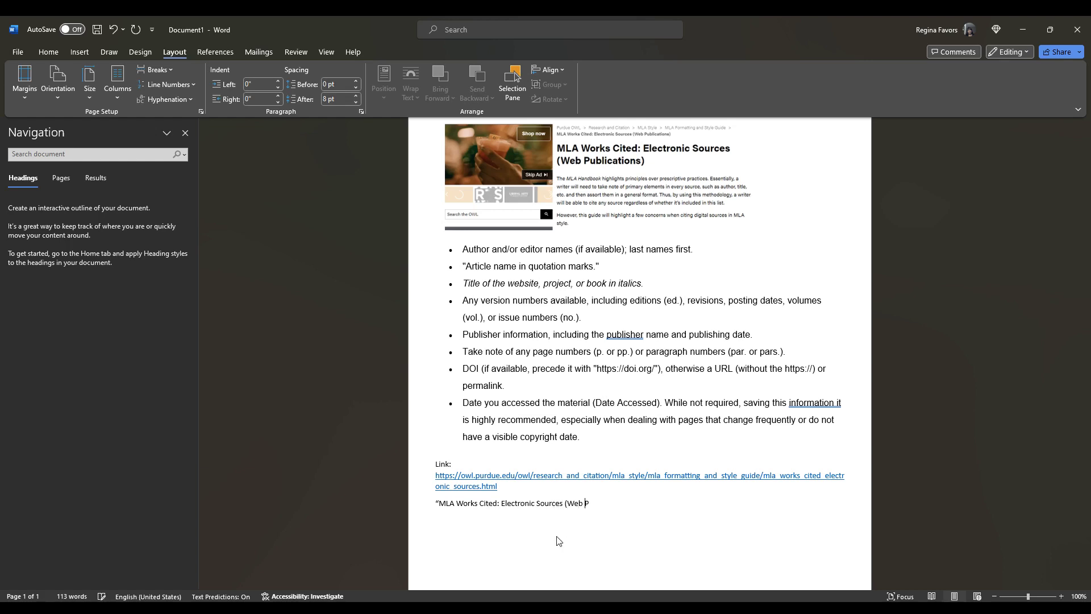
{"action": "type", "text": "ublications"}
{"action": "type", "text": ").\""}
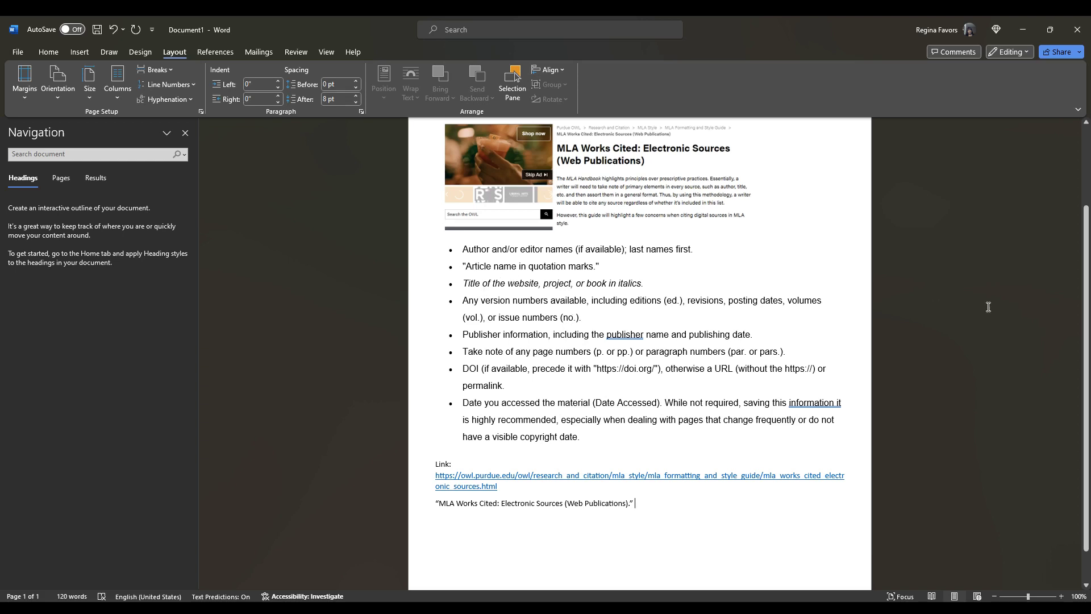
{"action": "scroll", "coordinate": [1086, 305], "scroll_direction": "up", "scroll_amount": 1}
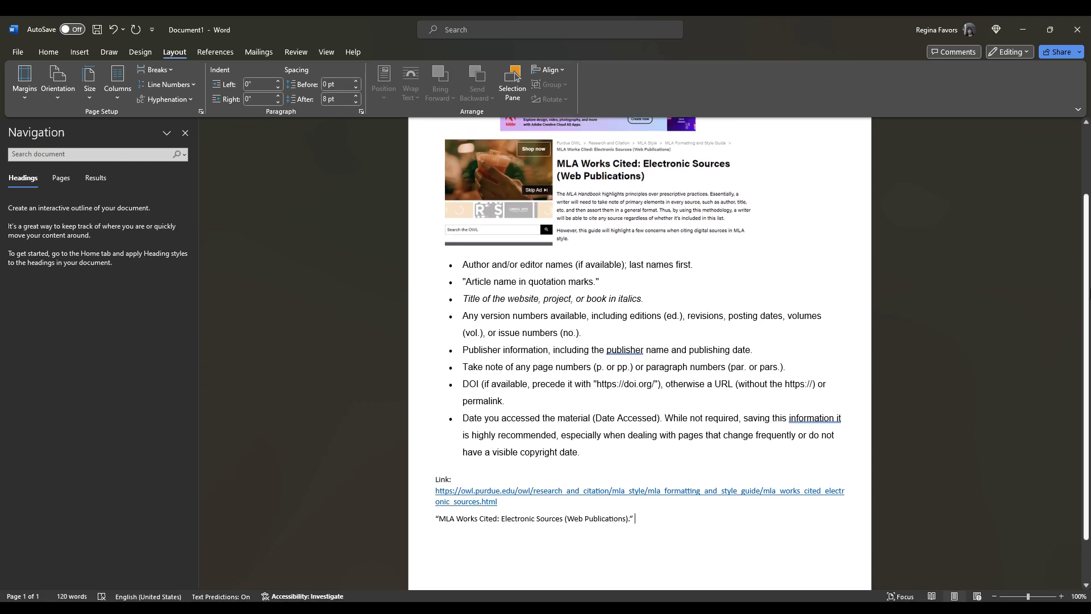
{"action": "scroll", "coordinate": [543, 160], "scroll_direction": "up", "scroll_amount": 3}
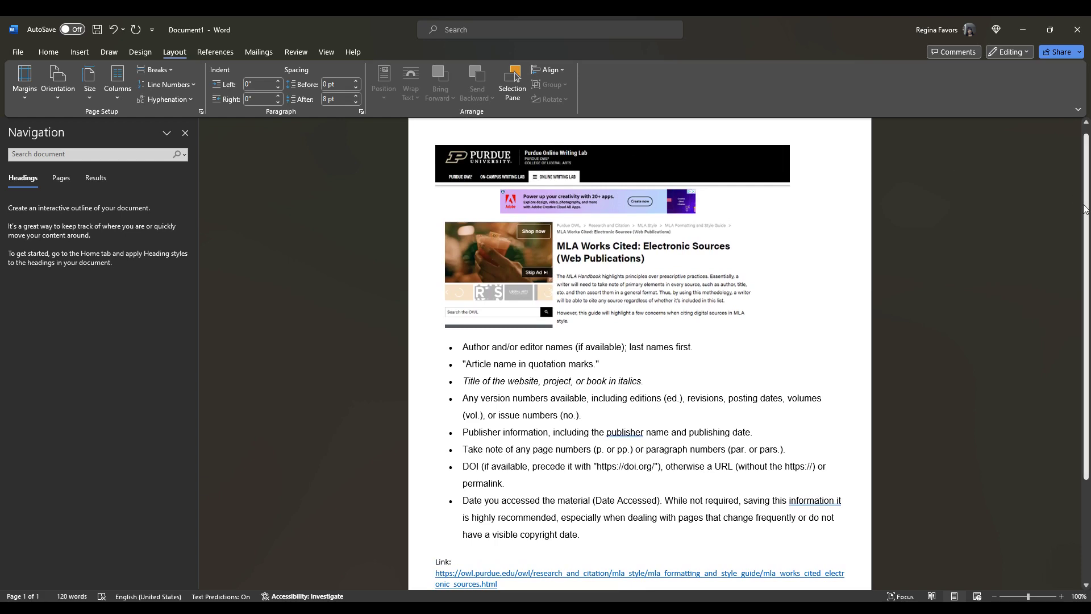
Step: After the title, type “Purdue Online Writing Lab.” in italics, then turn italics back off
{"action": "type", "text": "\"MLA Works Cited: Electronic Sources (Web Publications).\""}
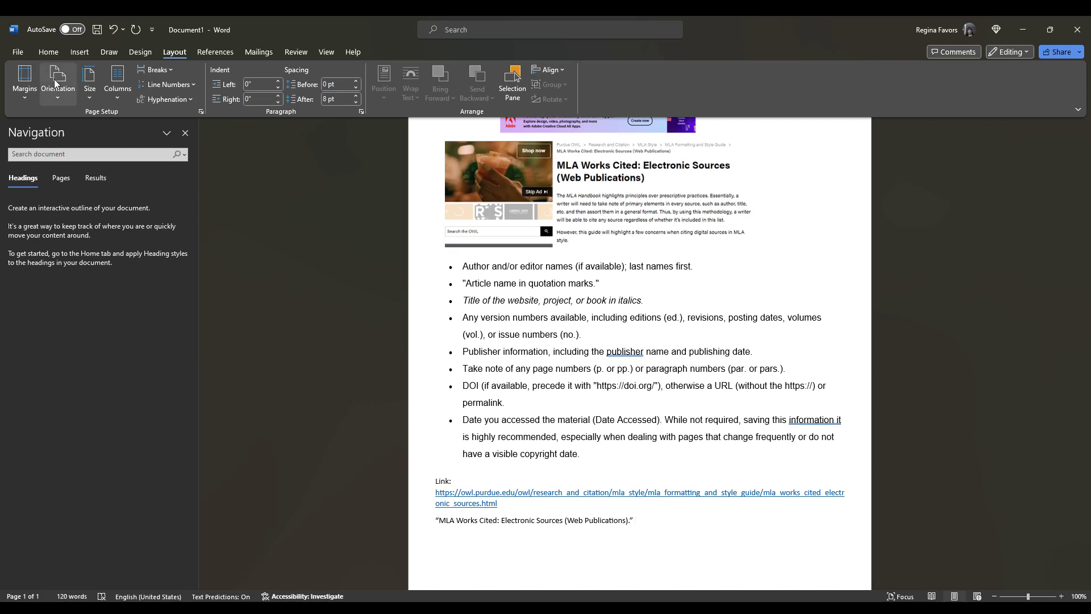
{"action": "left_click", "coordinate": [52, 54]}
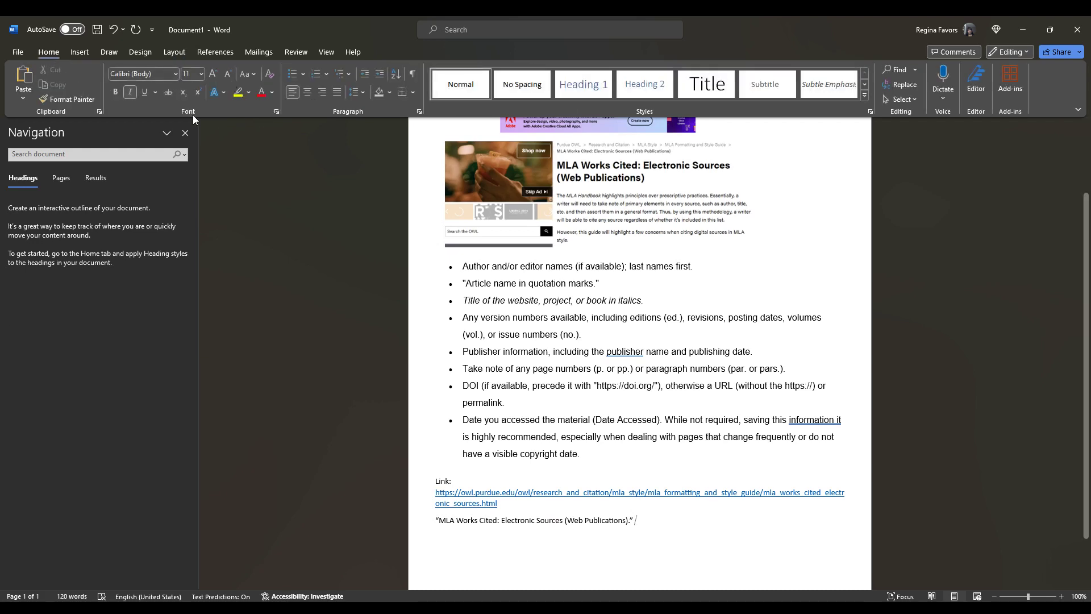
{"action": "left_click", "coordinate": [131, 94]}
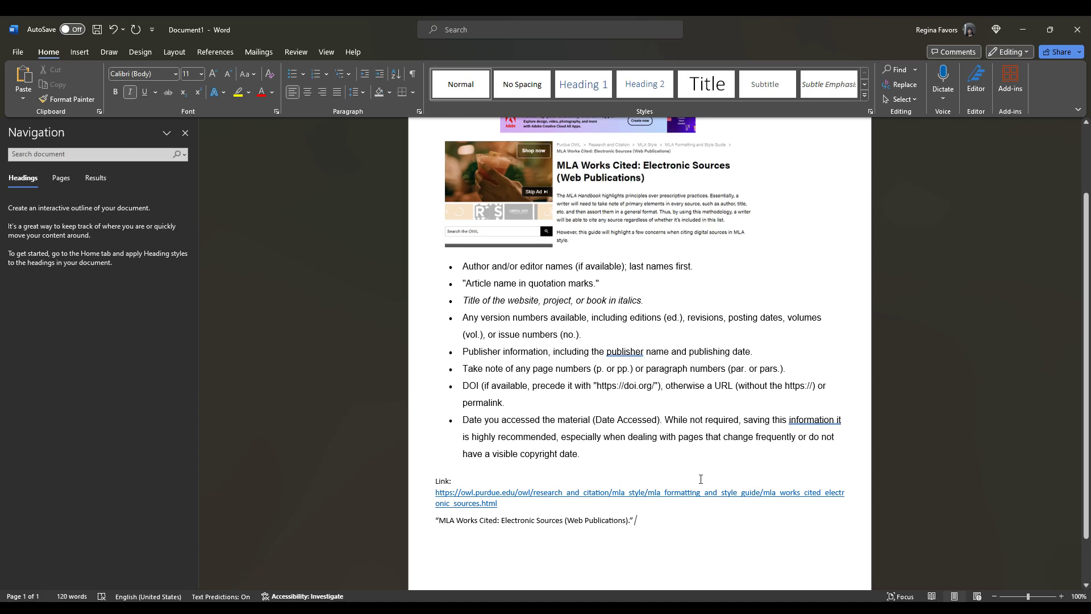
{"action": "type", "text": "Purdue"}
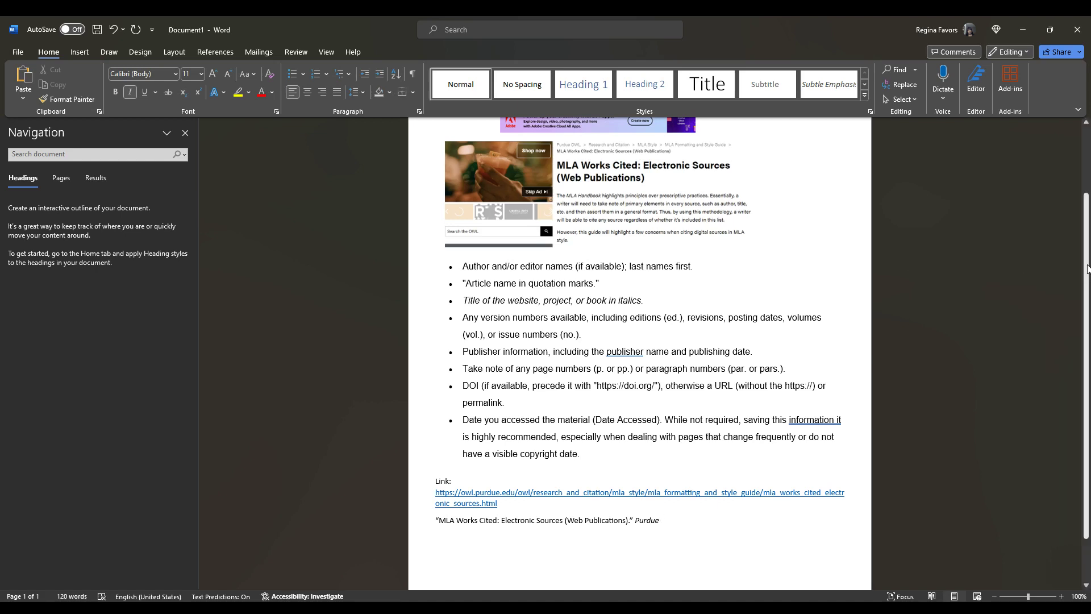
{"action": "scroll", "coordinate": [1086, 284], "scroll_direction": "up", "scroll_amount": 3}
{"action": "scroll", "coordinate": [640, 352], "scroll_direction": "down", "scroll_amount": 3}
{"action": "type", "text": "Online Writing Lab."}
{"action": "key", "text": "ctrl+i"}
{"action": "scroll", "coordinate": [1087, 324], "scroll_direction": "up", "scroll_amount": 3}
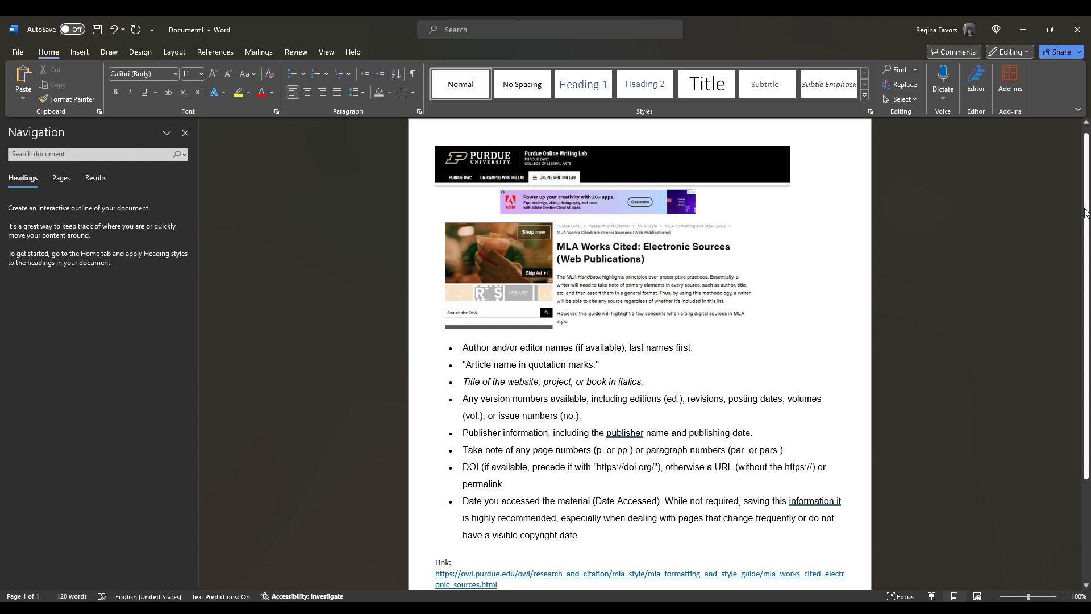
{"action": "scroll", "coordinate": [1086, 213], "scroll_direction": "down", "scroll_amount": 3}
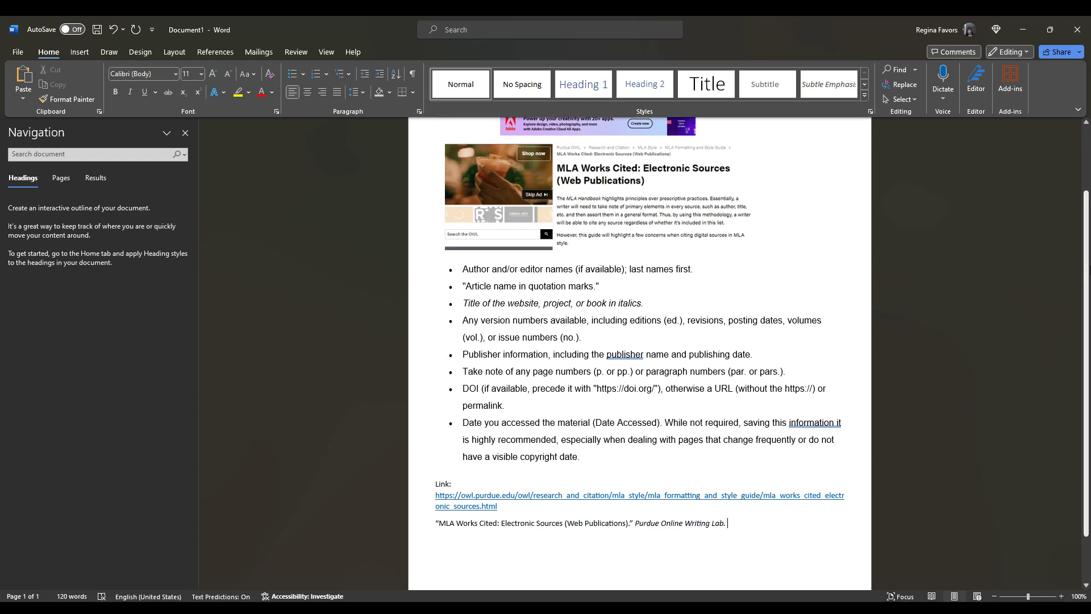
Step: Type the publisher “College of Liberal Arts, Purdue University” and select the link URL for copying
{"action": "type", "text": "College of Liberal Arts, Purc"}
{"action": "type", "text": "ue Univers"}
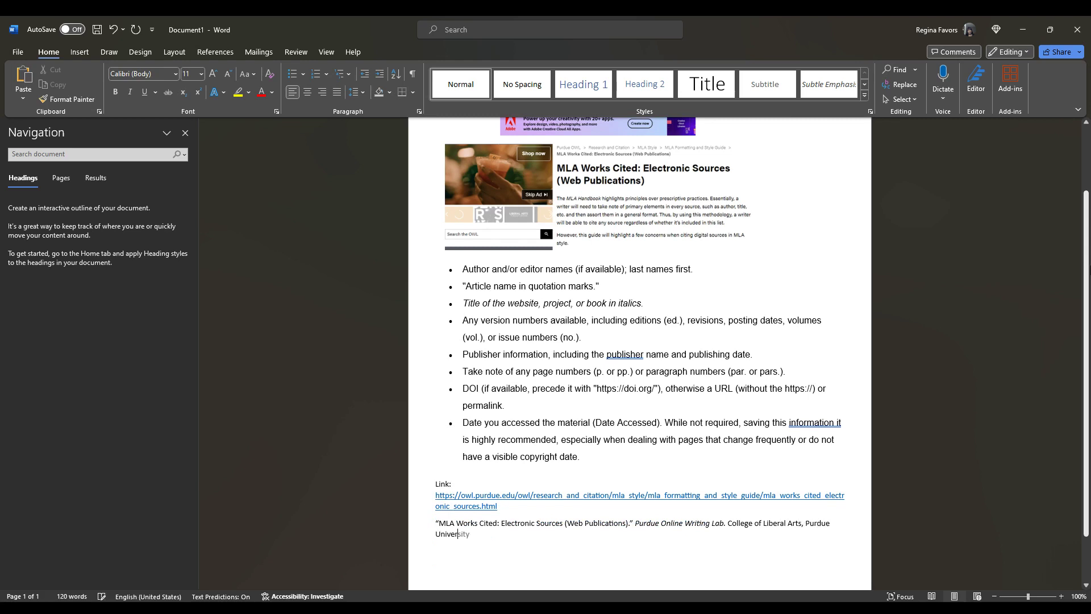
{"action": "type", "text": "ity,"}
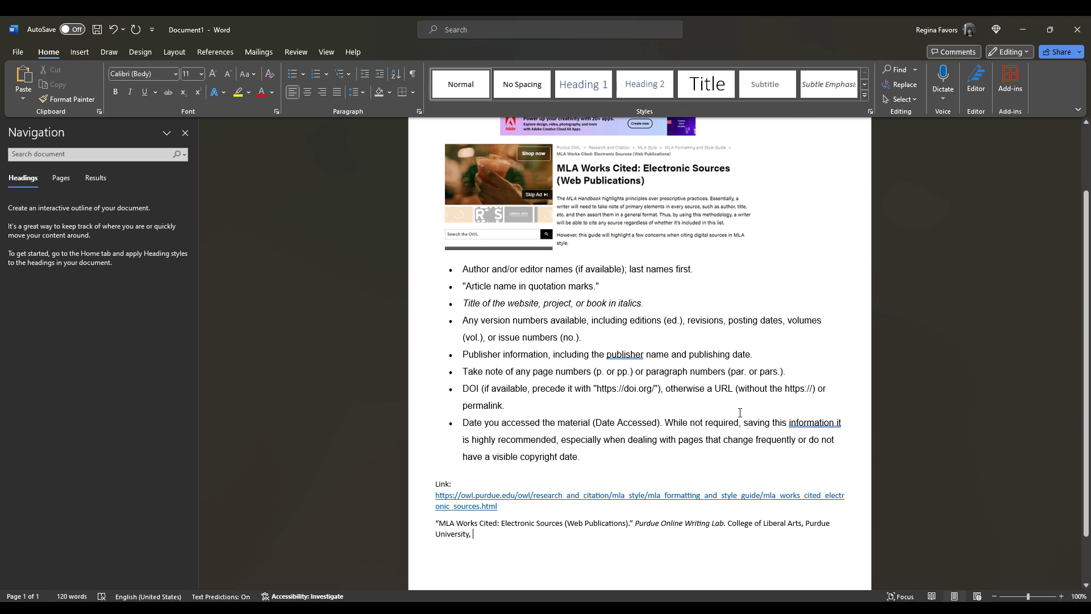
{"action": "left_click", "coordinate": [494, 505]}
{"action": "left_click_drag", "start_coordinate": [493, 506], "coordinate": [436, 496]}
{"action": "key", "text": "ctrl+c"}
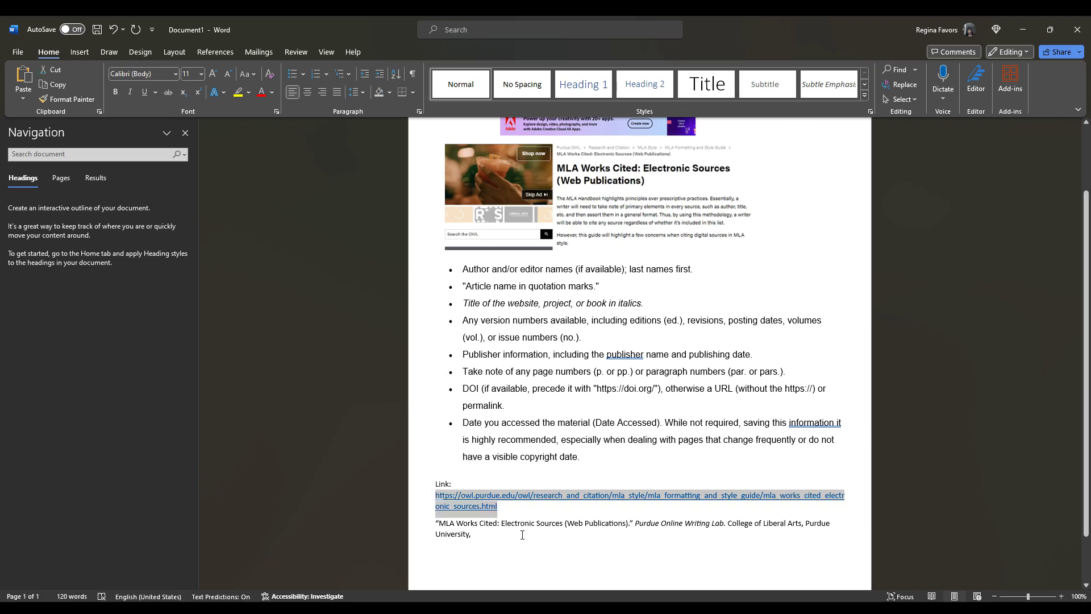
Step: Paste the Purdue OWL URL after the publisher and end the entry with “. Accessed 03 Jan. 2024”
{"action": "left_click", "coordinate": [473, 534]}
{"action": "key", "text": "BackSpace"}
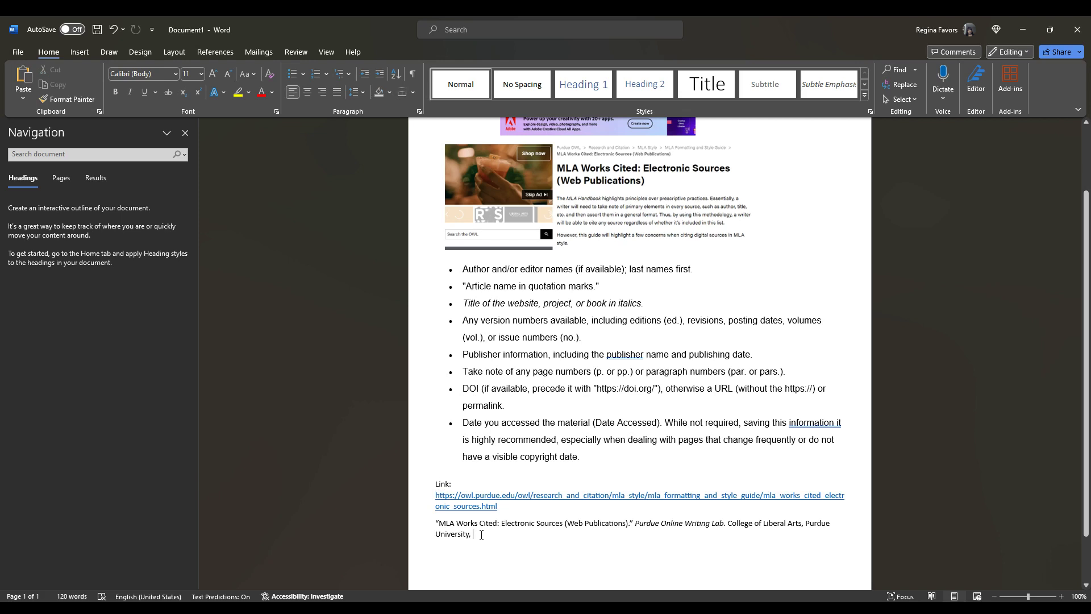
{"action": "key", "text": "ctrl+v"}
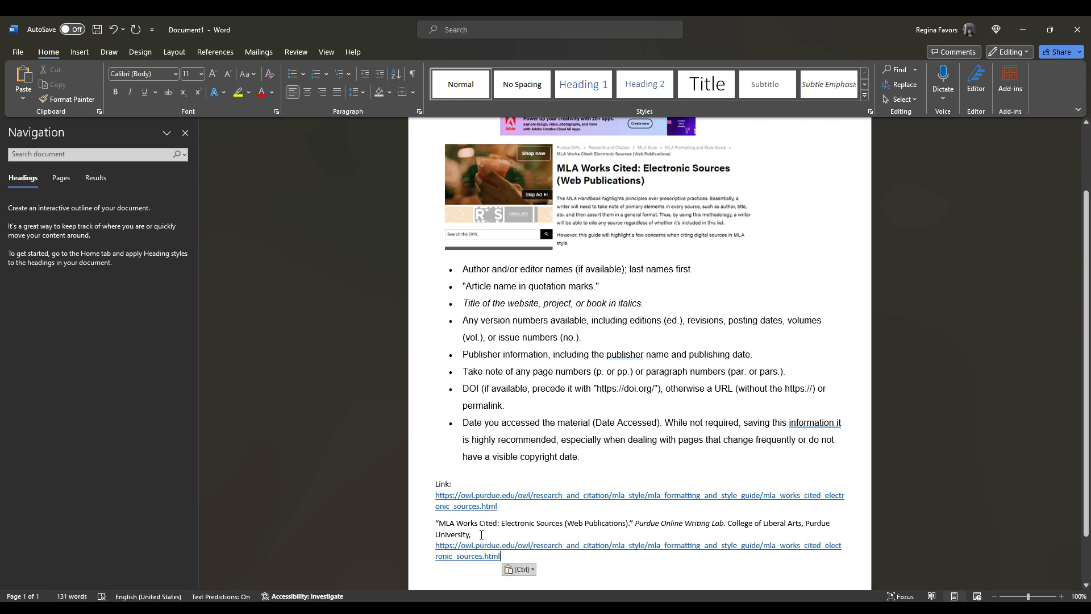
{"action": "type", "text": "."}
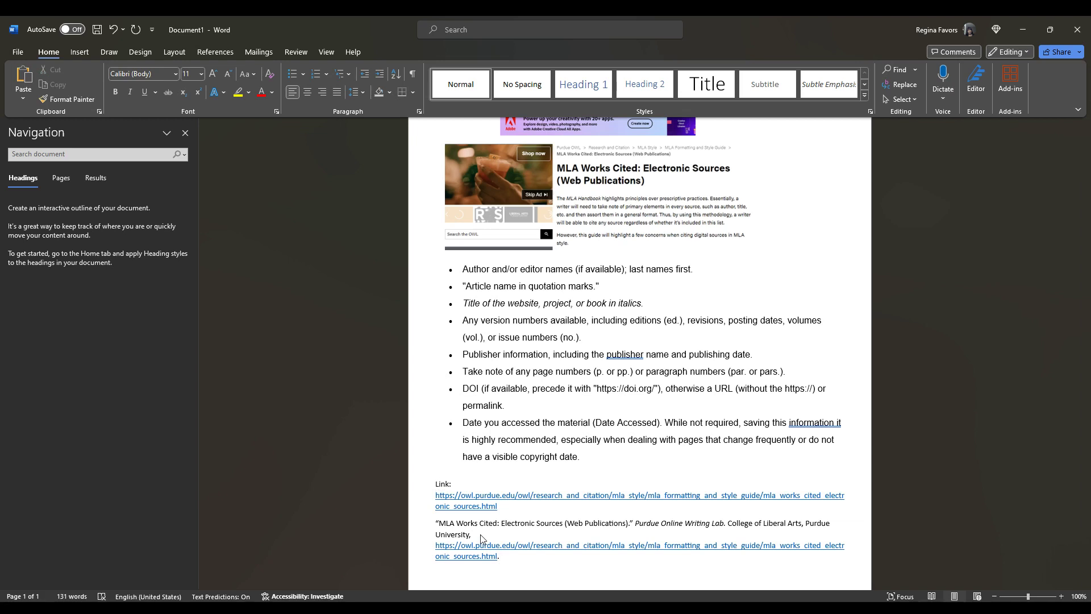
{"action": "type", "text": " Accessed 03 Jan. 2024."}
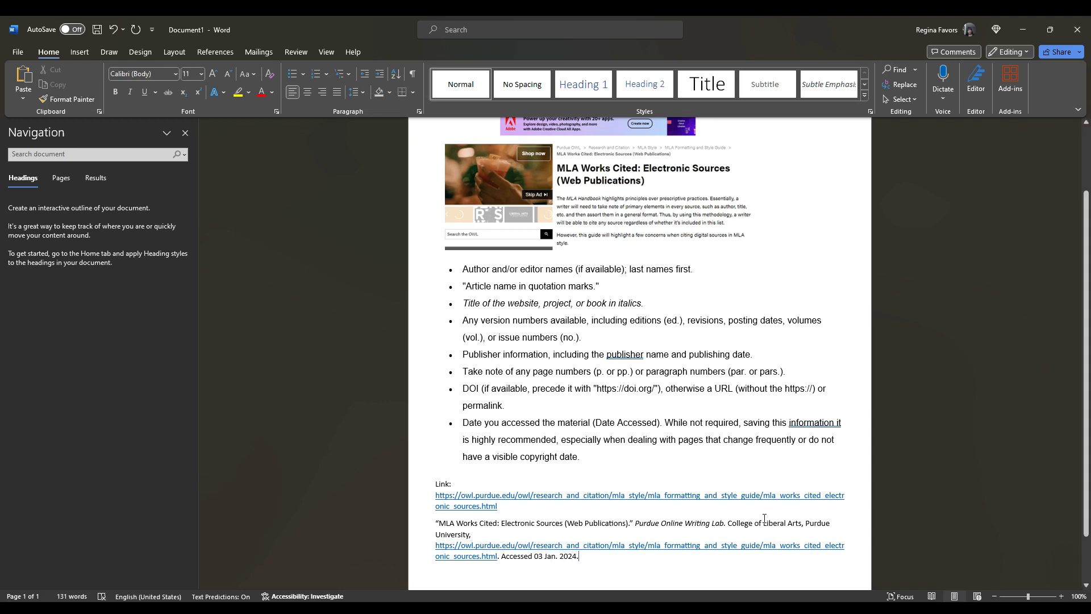
{"action": "scroll", "coordinate": [1088, 322], "scroll_direction": "down", "scroll_amount": 1}
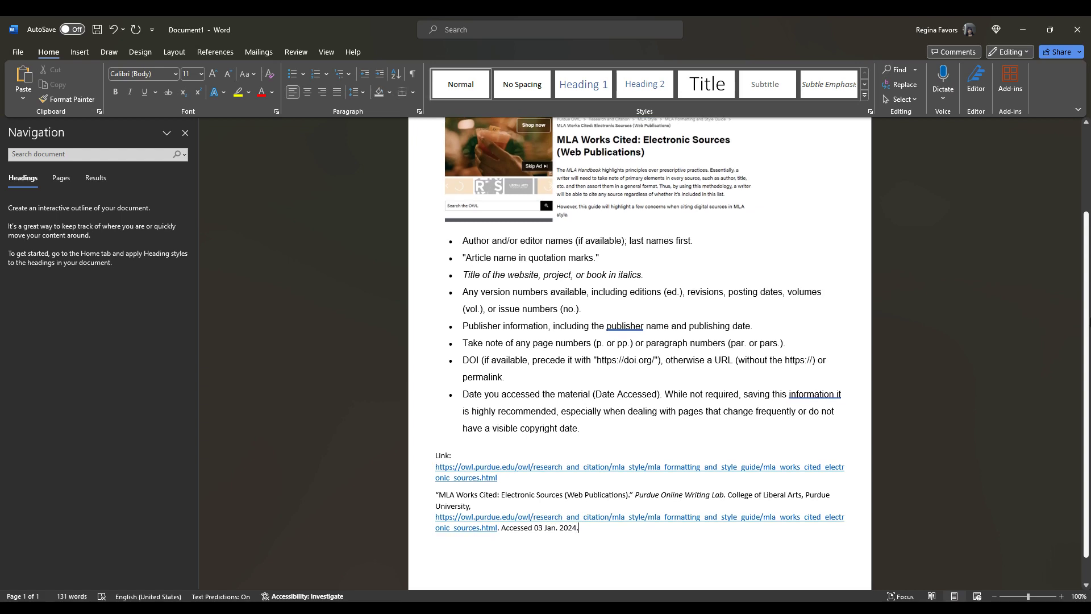
Step: Insert a blank line above the citation's opening quotation mark
{"action": "scroll", "coordinate": [1088, 321], "scroll_direction": "up", "scroll_amount": 2}
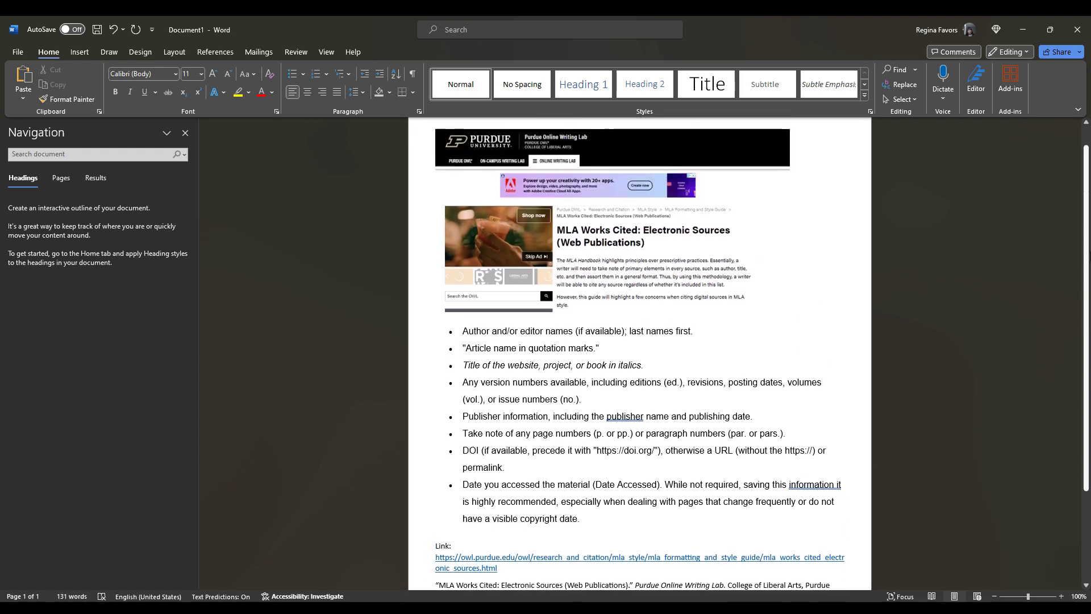
{"action": "scroll", "coordinate": [1089, 321], "scroll_direction": "down", "scroll_amount": 1}
{"action": "scroll", "coordinate": [1089, 312], "scroll_direction": "down", "scroll_amount": 1}
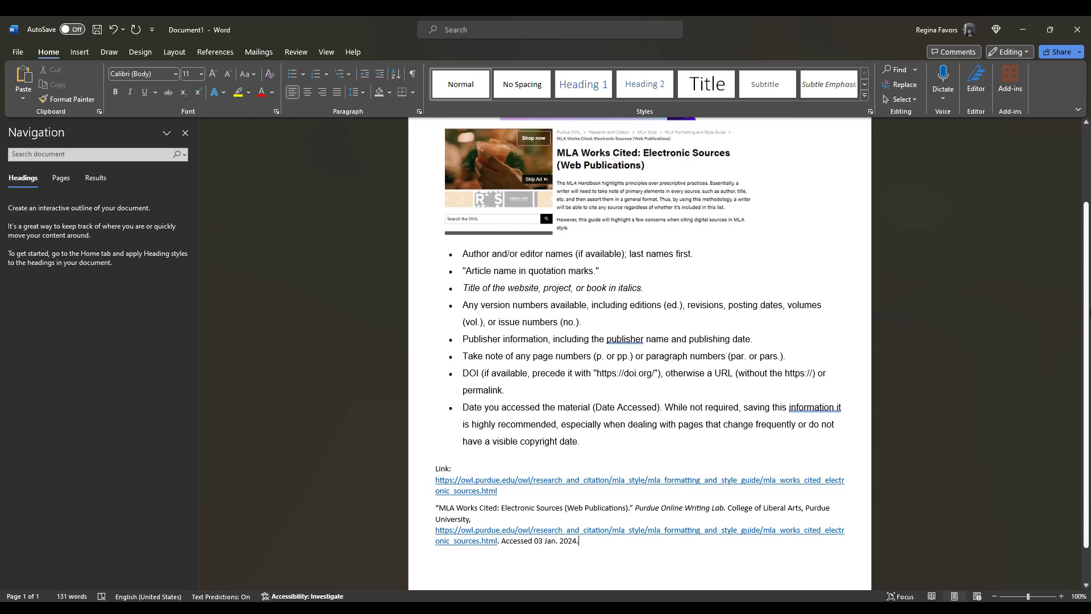
{"action": "scroll", "coordinate": [1089, 312], "scroll_direction": "down", "scroll_amount": 2}
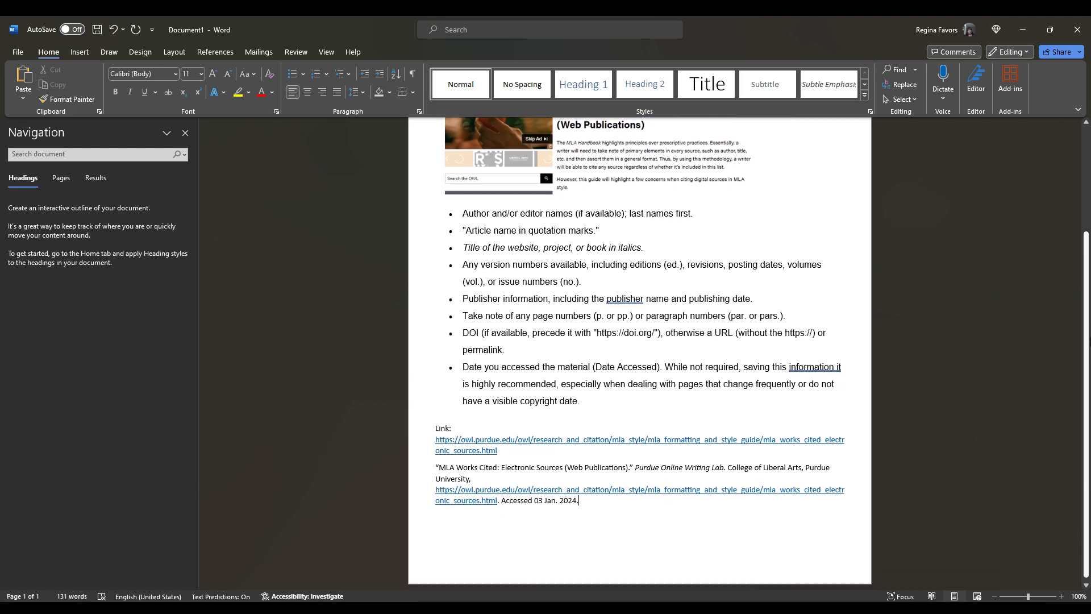
{"action": "left_click", "coordinate": [439, 472]}
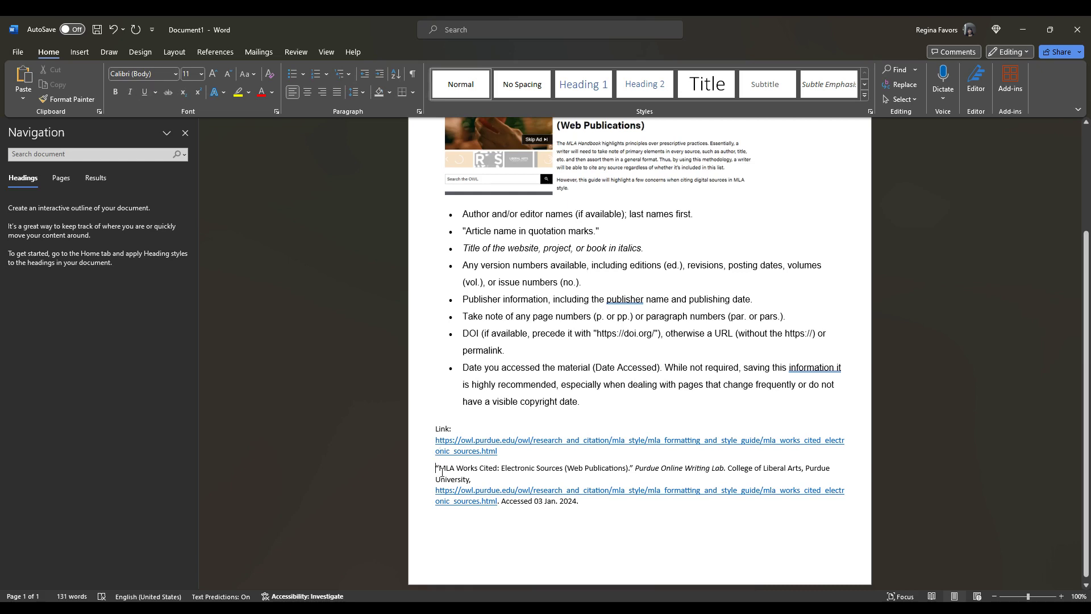
{"action": "key", "text": "Return"}
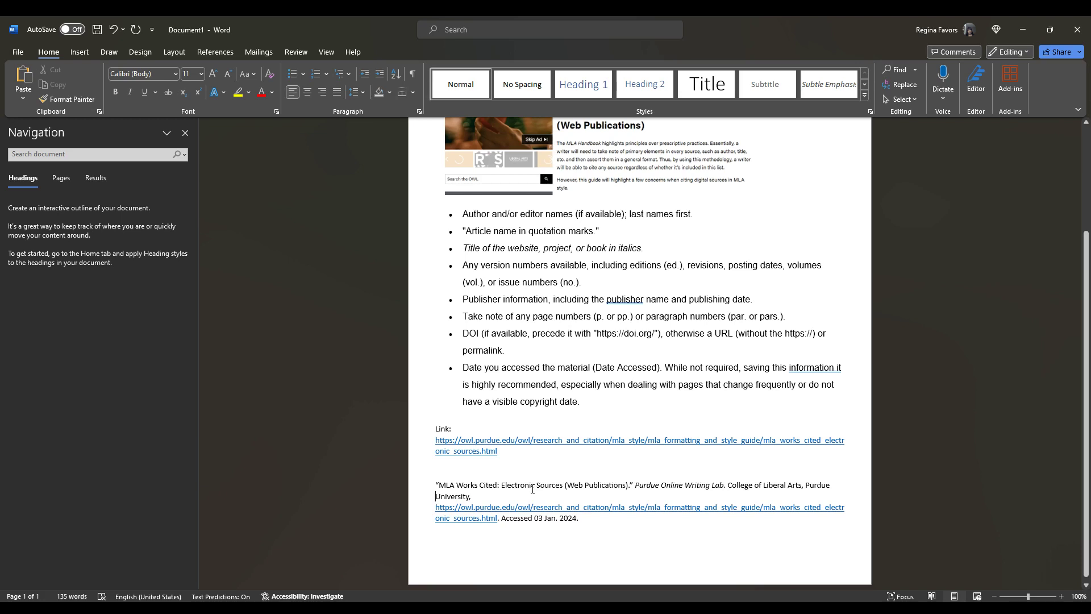
Step: Break the line at “University,” and tab-indent the University and URL lines under the first line
{"action": "key", "text": "ctrl+m"}
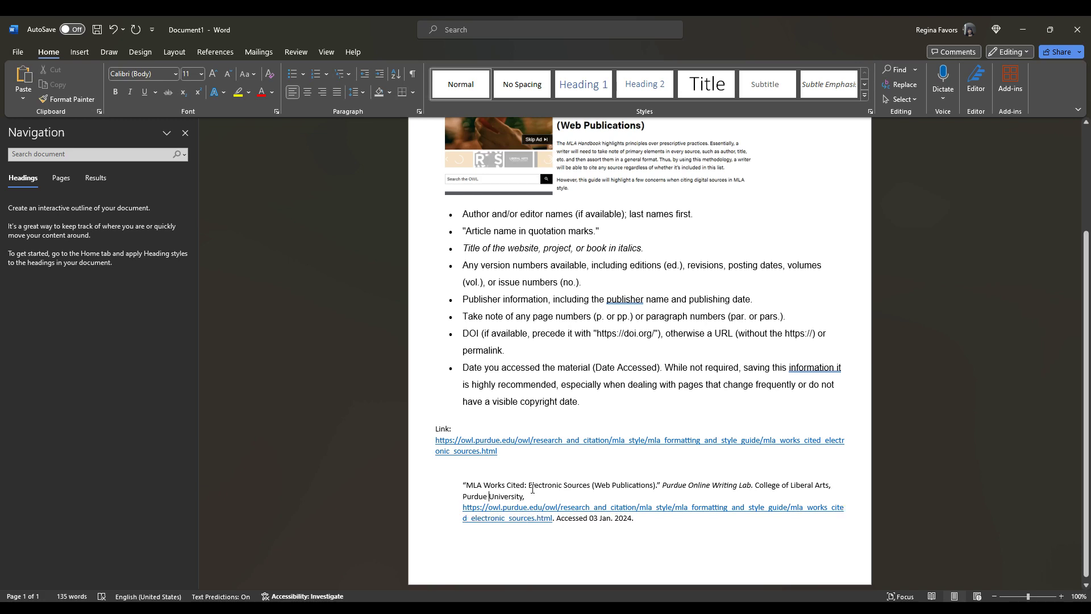
{"action": "left_click", "coordinate": [109, 31]}
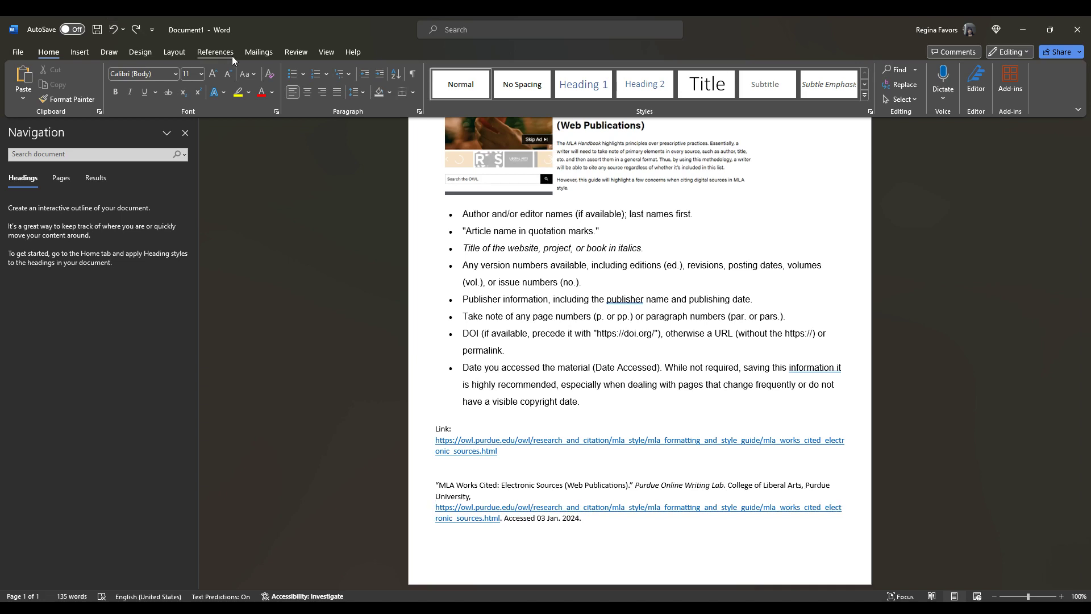
{"action": "key", "text": "Return"}
{"action": "key", "text": "Tab"}
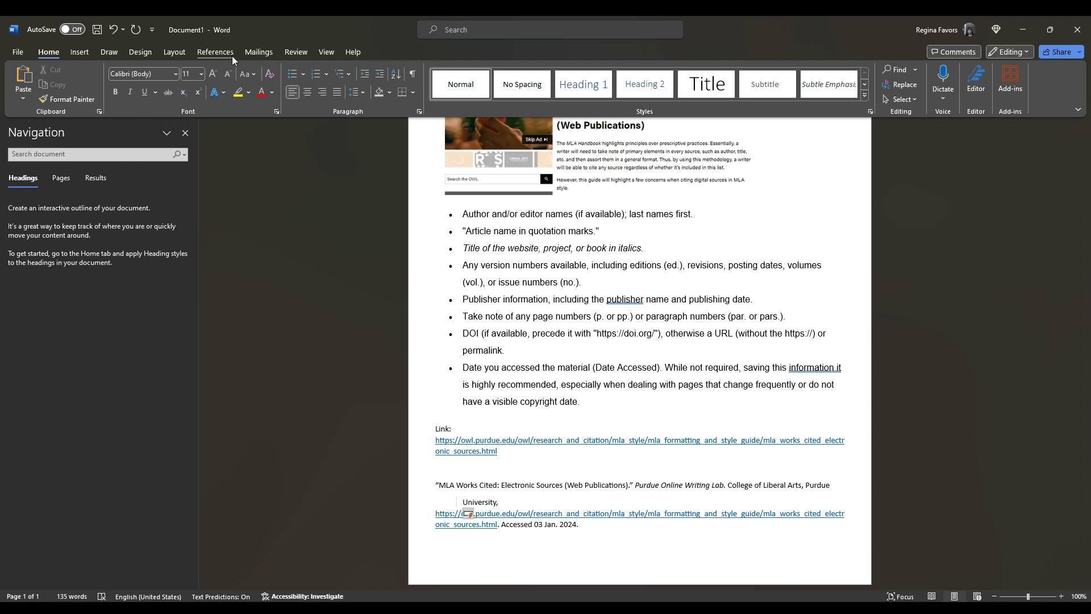
{"action": "key", "text": "Tab"}
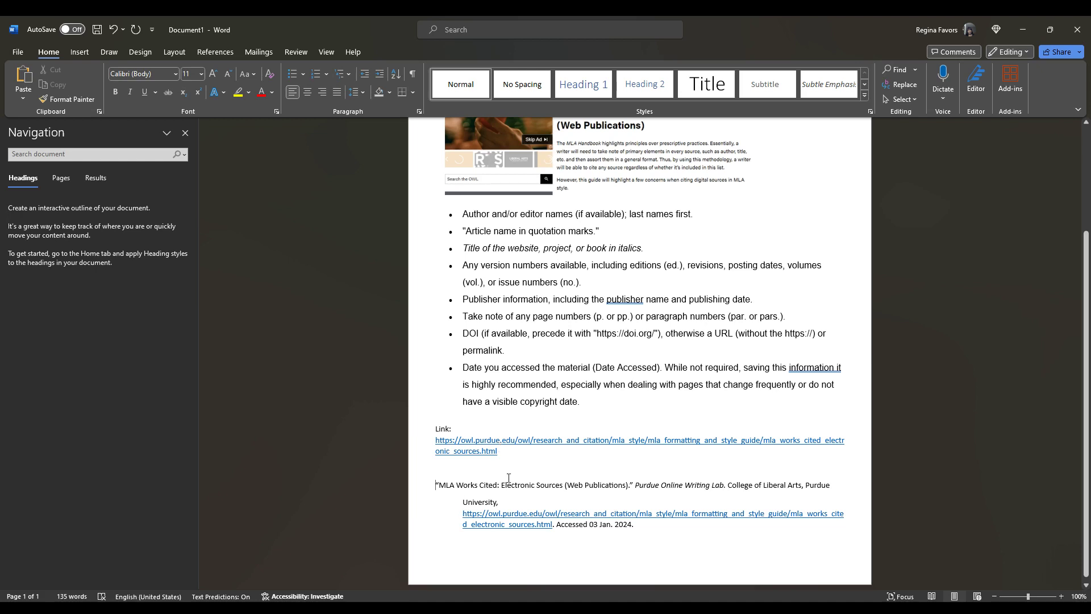
Step: Give the citation 2.0 line spacing and remove the space after the paragraph
{"action": "left_click_drag", "start_coordinate": [434, 485], "coordinate": [636, 526]}
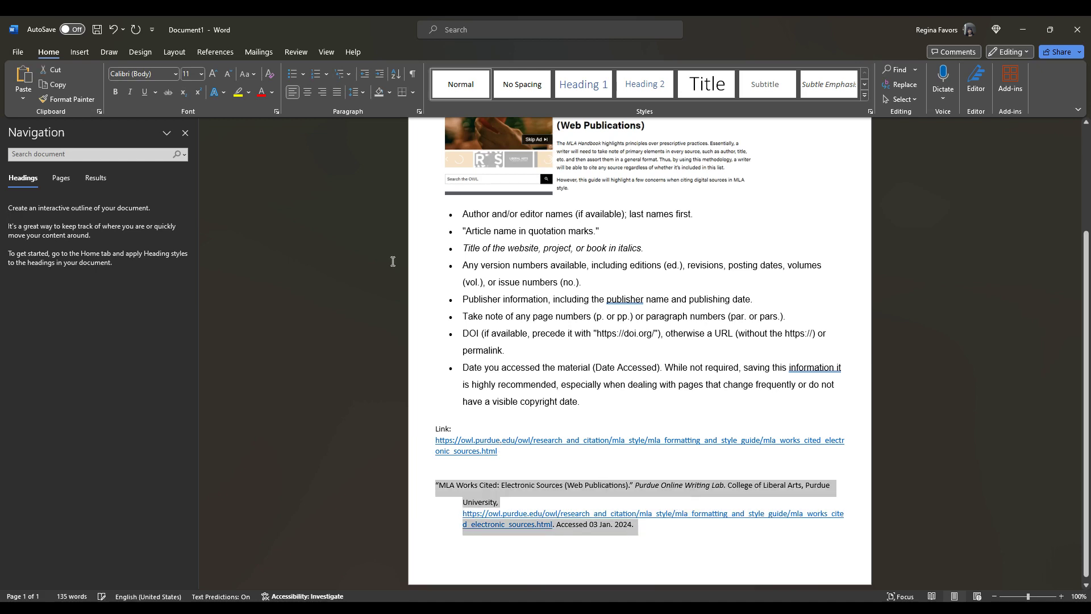
{"action": "left_click", "coordinate": [351, 92]}
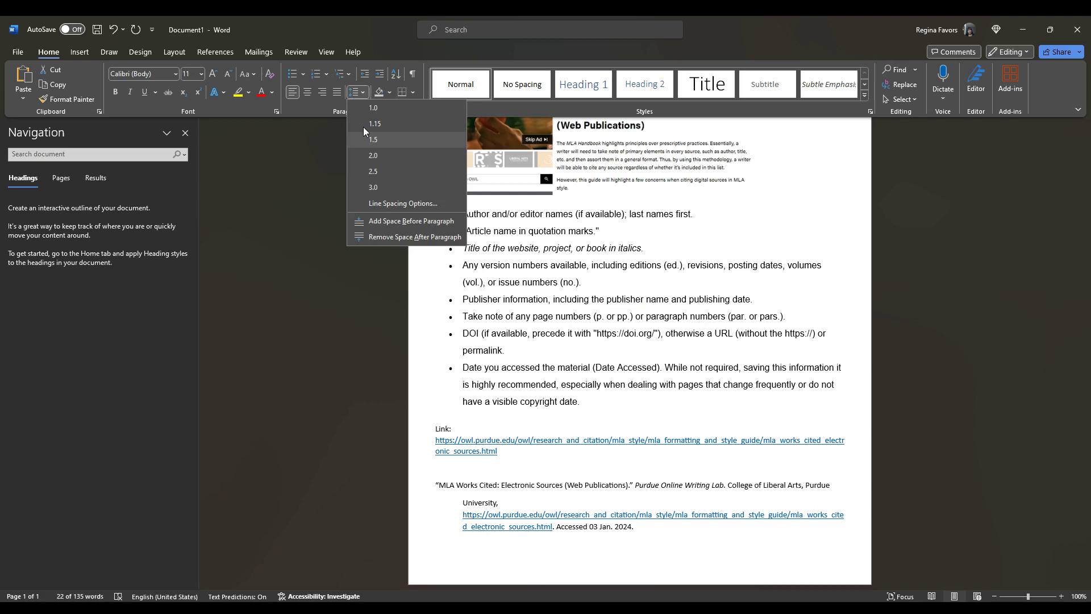
{"action": "left_click", "coordinate": [372, 155]}
{"action": "left_click", "coordinate": [351, 93]}
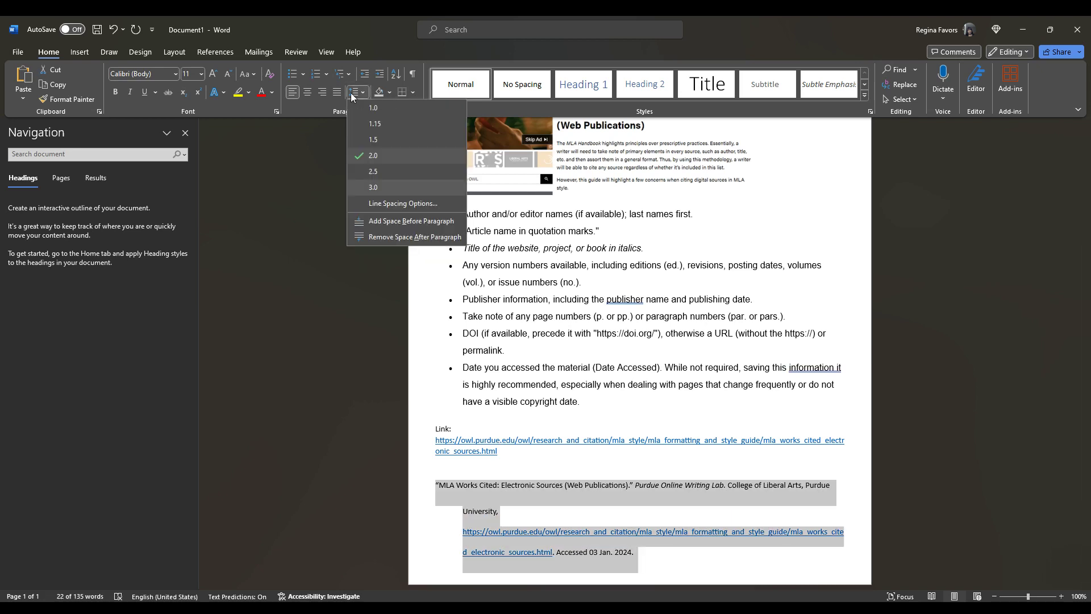
{"action": "left_click", "coordinate": [371, 236]}
{"action": "left_click", "coordinate": [606, 484]}
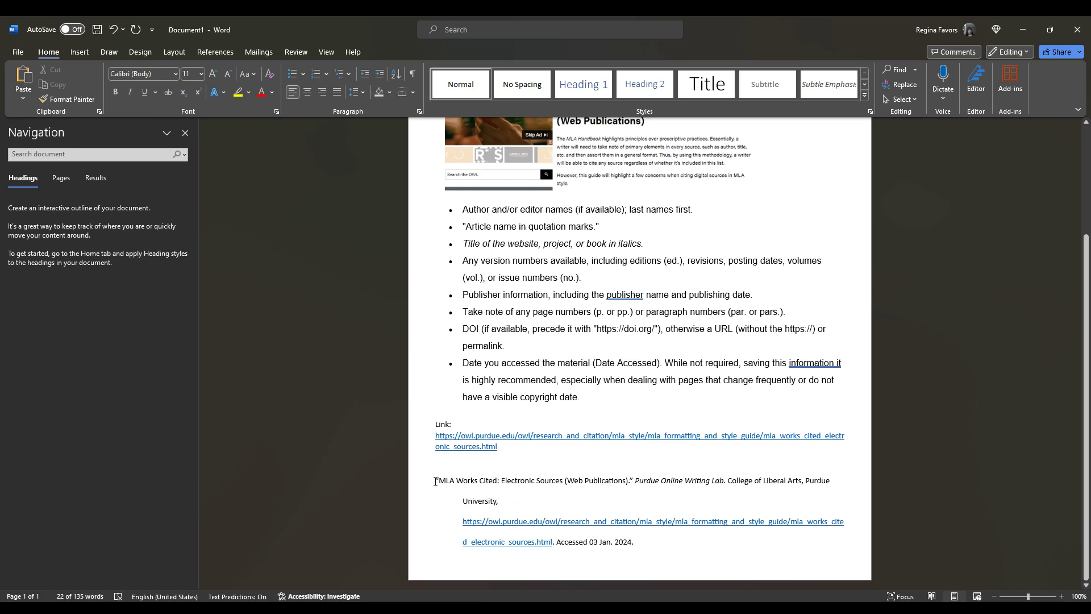
Step: Set the citation's font to Times New Roman, size 12
{"action": "left_click_drag", "start_coordinate": [437, 481], "coordinate": [695, 545]}
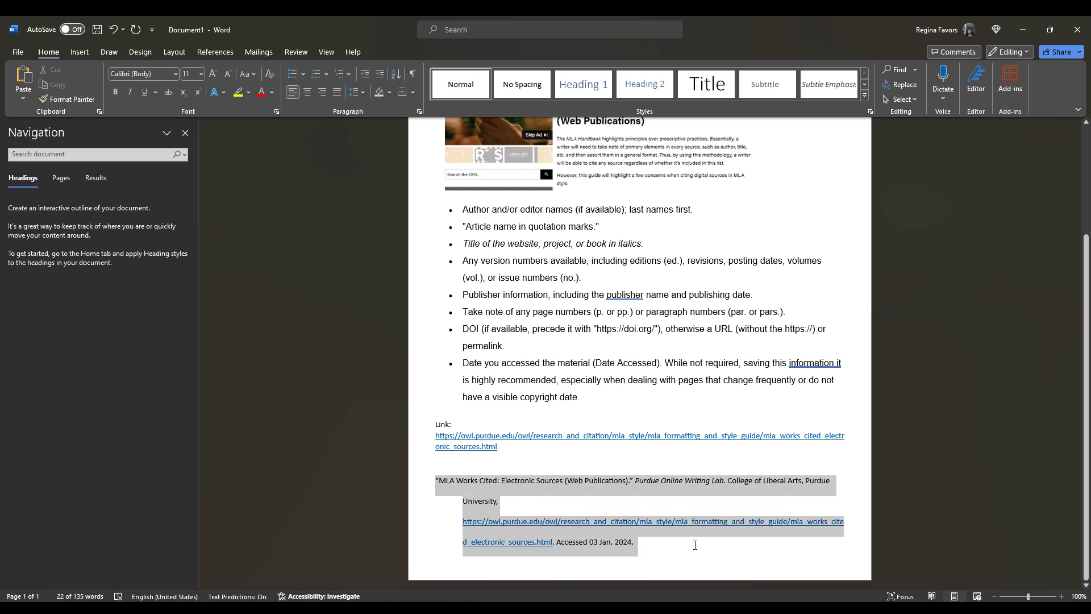
{"action": "left_click", "coordinate": [148, 74]}
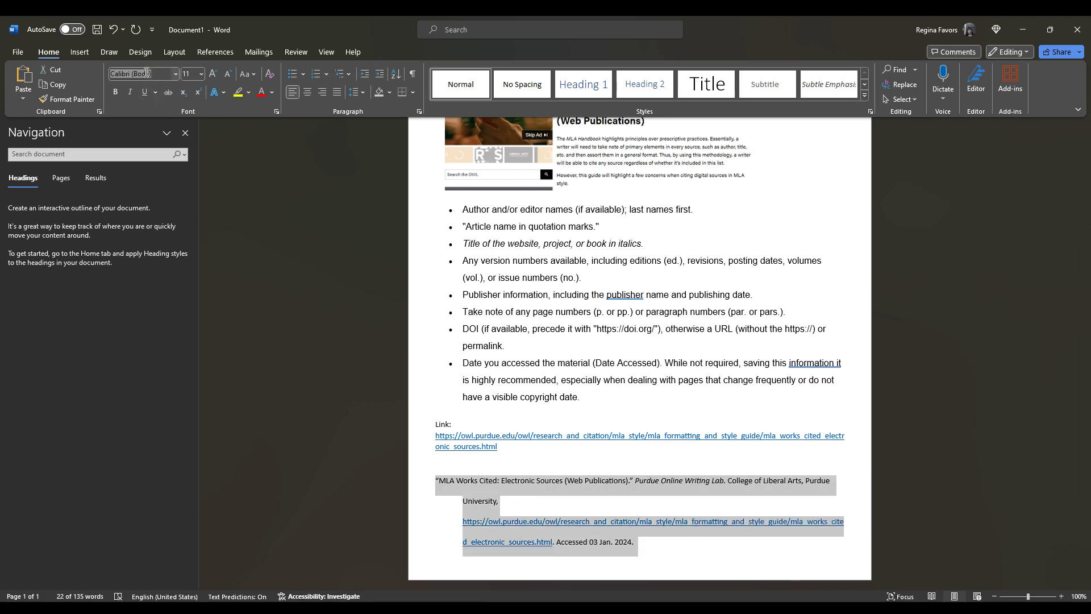
{"action": "type", "text": "Times New Roman"}
{"action": "key", "text": "Return"}
{"action": "left_click", "coordinate": [185, 74]}
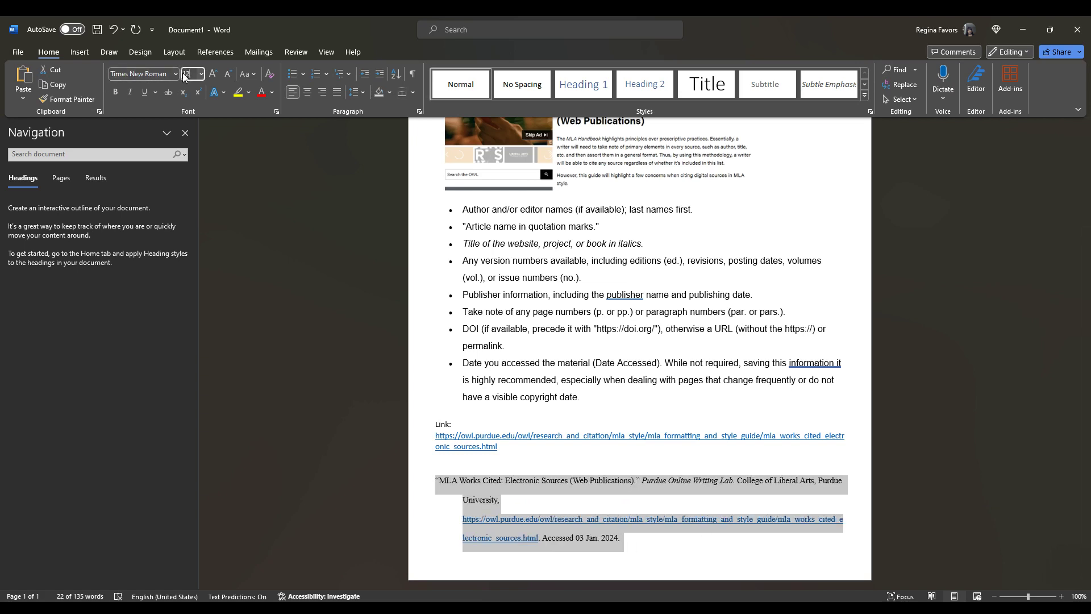
{"action": "type", "text": "12"}
{"action": "key", "text": "Return"}
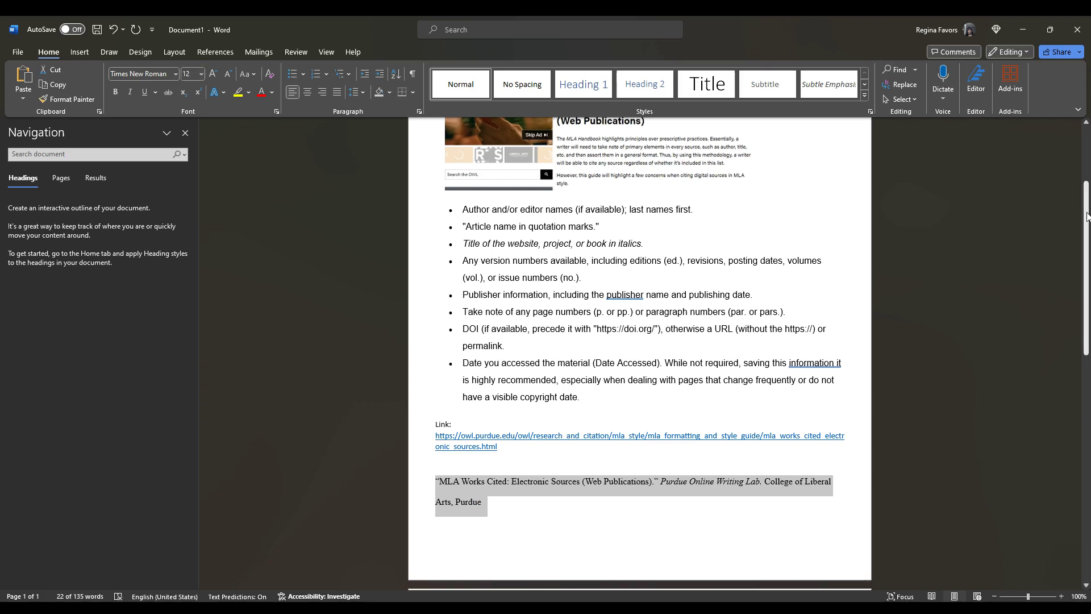
Step: Delete the break after “Arts, Purdue” and give the citation a hanging indent
{"action": "left_click_drag", "start_coordinate": [1087, 216], "coordinate": [1087, 276]}
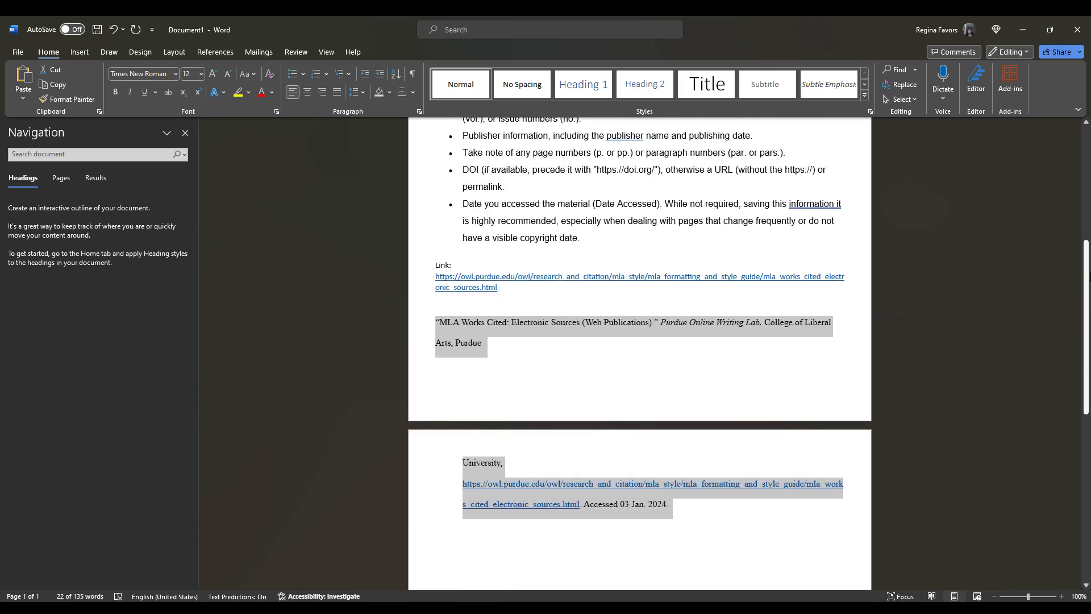
{"action": "left_click", "coordinate": [504, 366]}
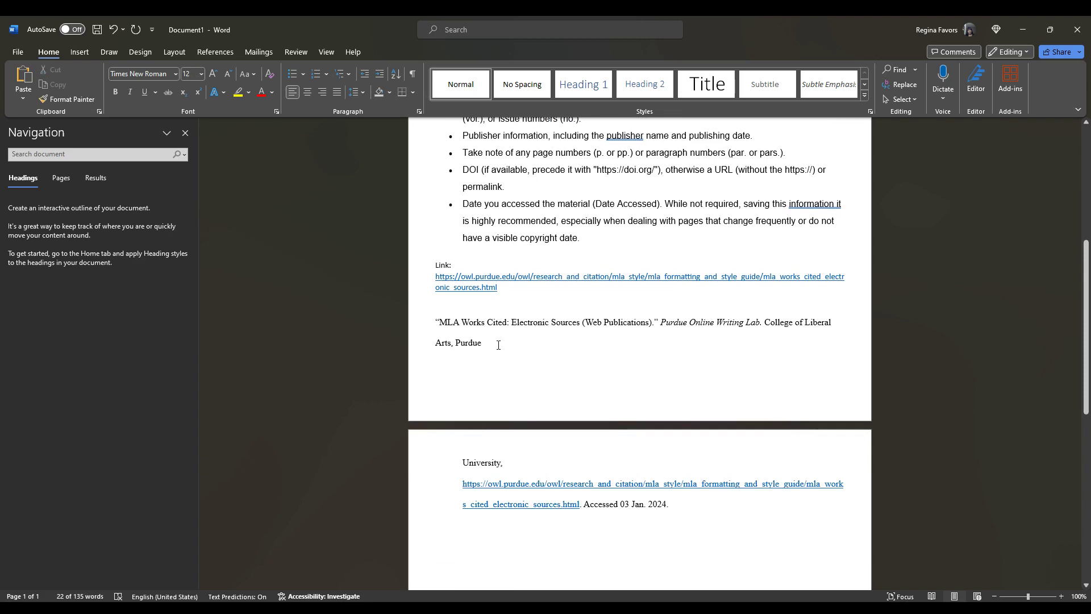
{"action": "key", "text": "Delete"}
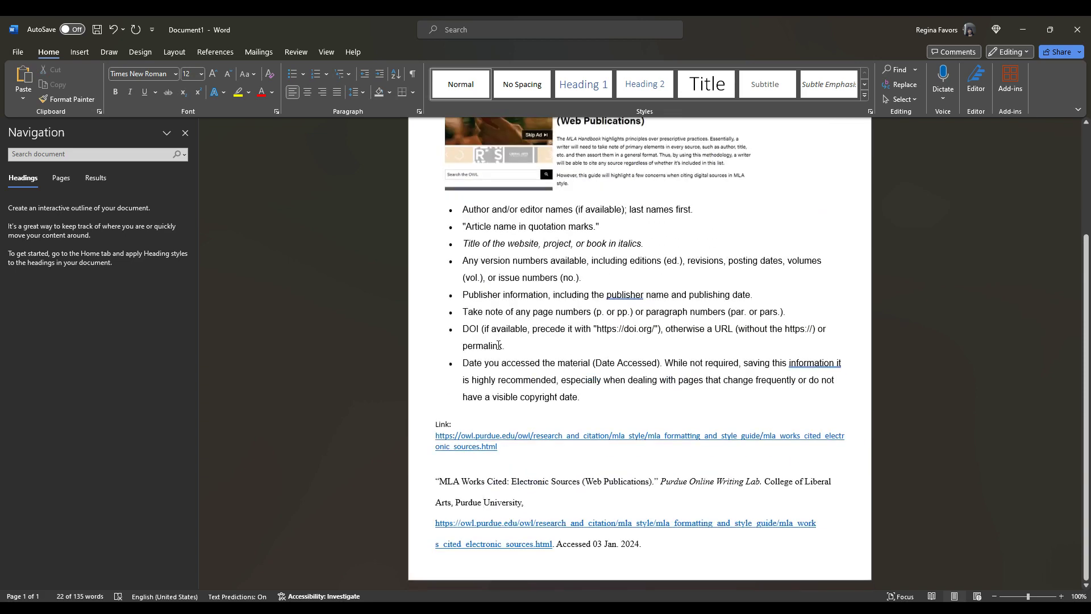
{"action": "key", "text": "ctrl+m"}
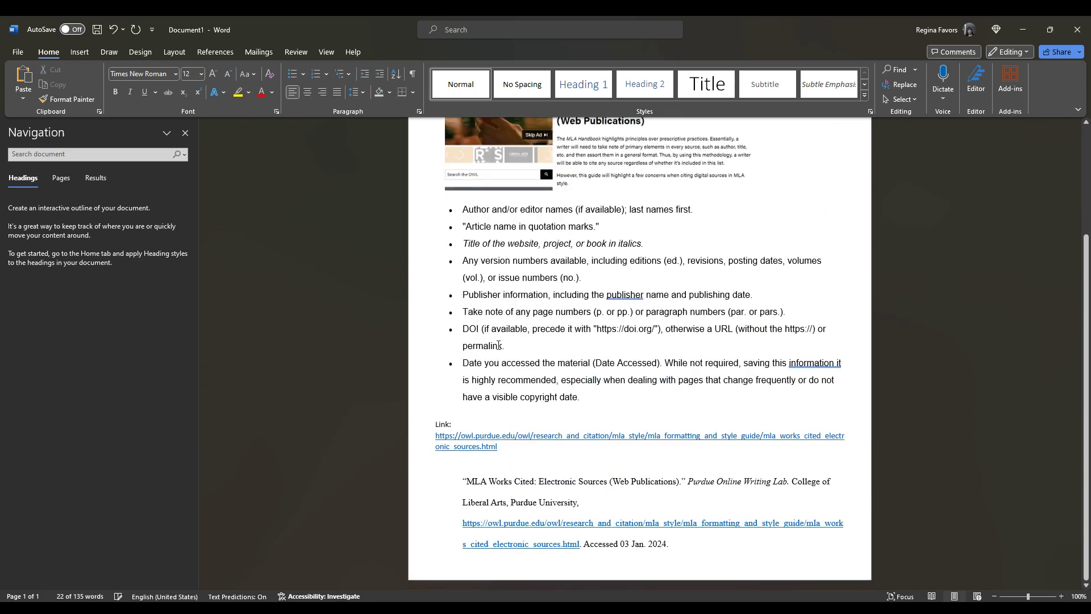
{"action": "left_click", "coordinate": [113, 32]}
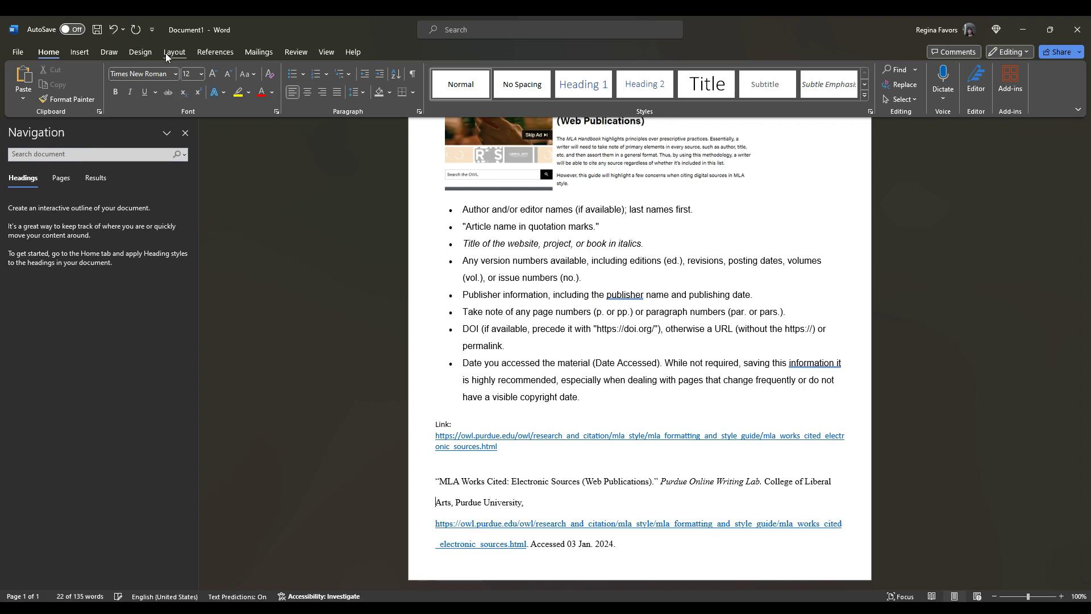
{"action": "key", "text": "ctrl+t"}
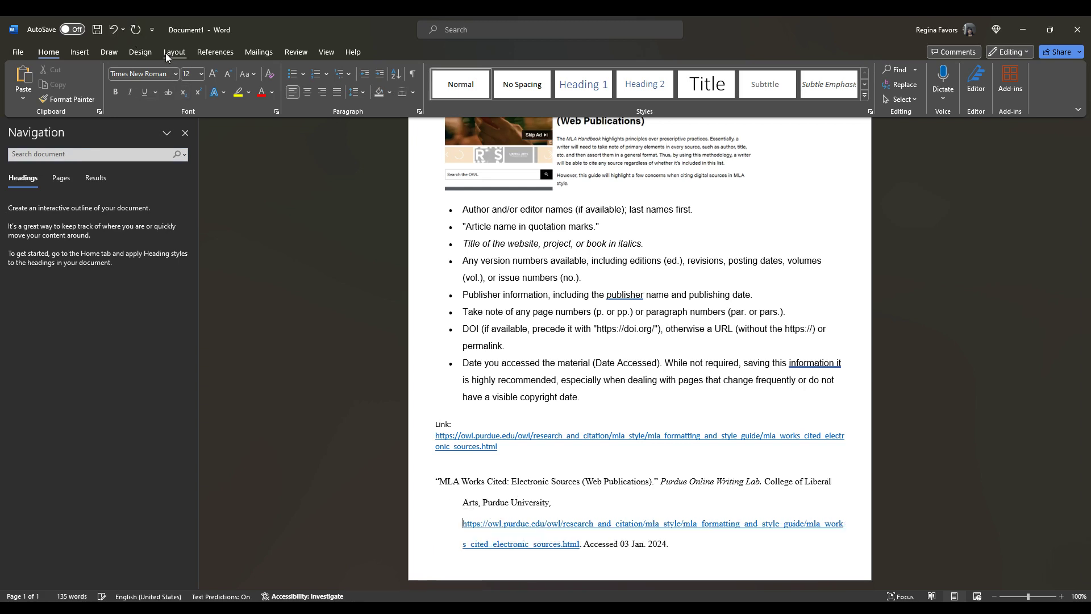
{"action": "left_click", "coordinate": [715, 480]}
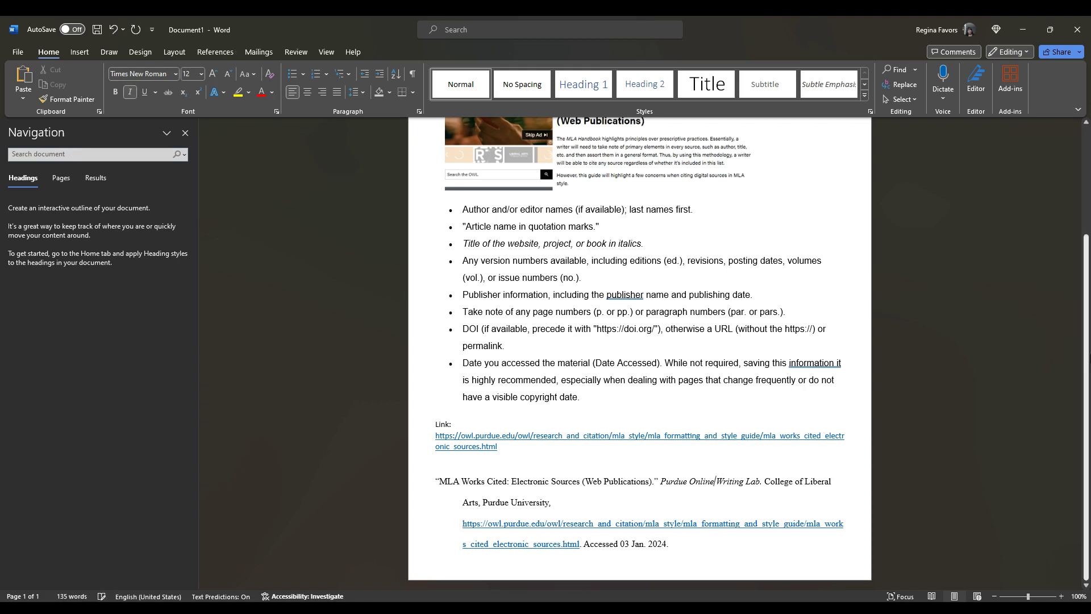
{"action": "scroll", "coordinate": [1081, 310], "scroll_direction": "up", "scroll_amount": 3}
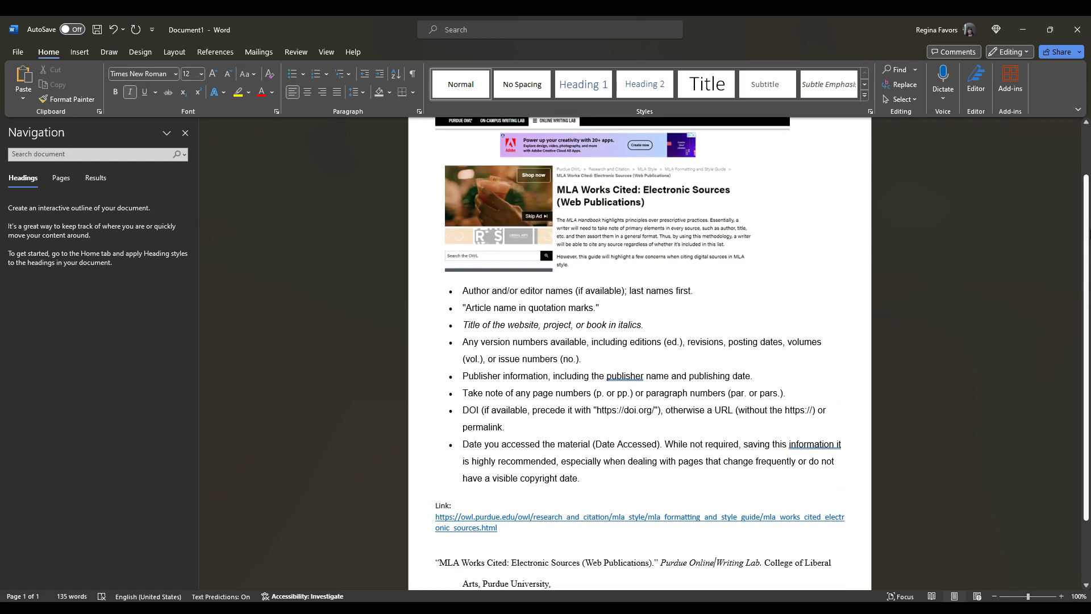
{"action": "scroll", "coordinate": [640, 352], "scroll_direction": "down", "scroll_amount": 2}
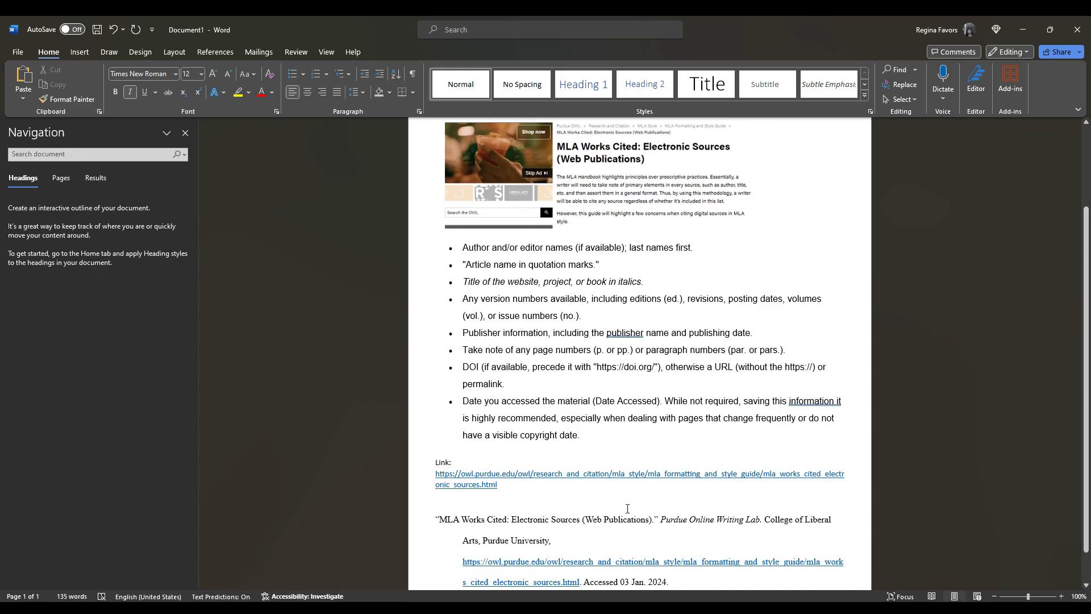